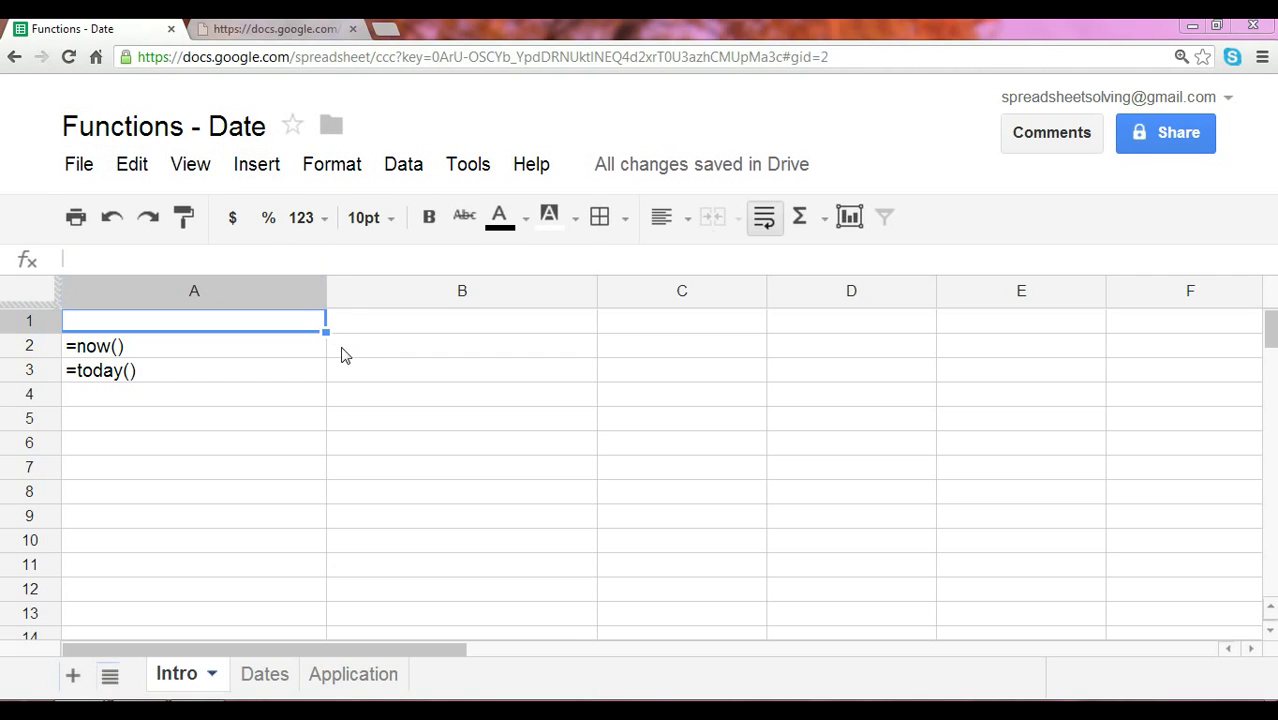
Step: Enter the formula =now() in cell B2 of the Intro sheet
left_click(366, 347)
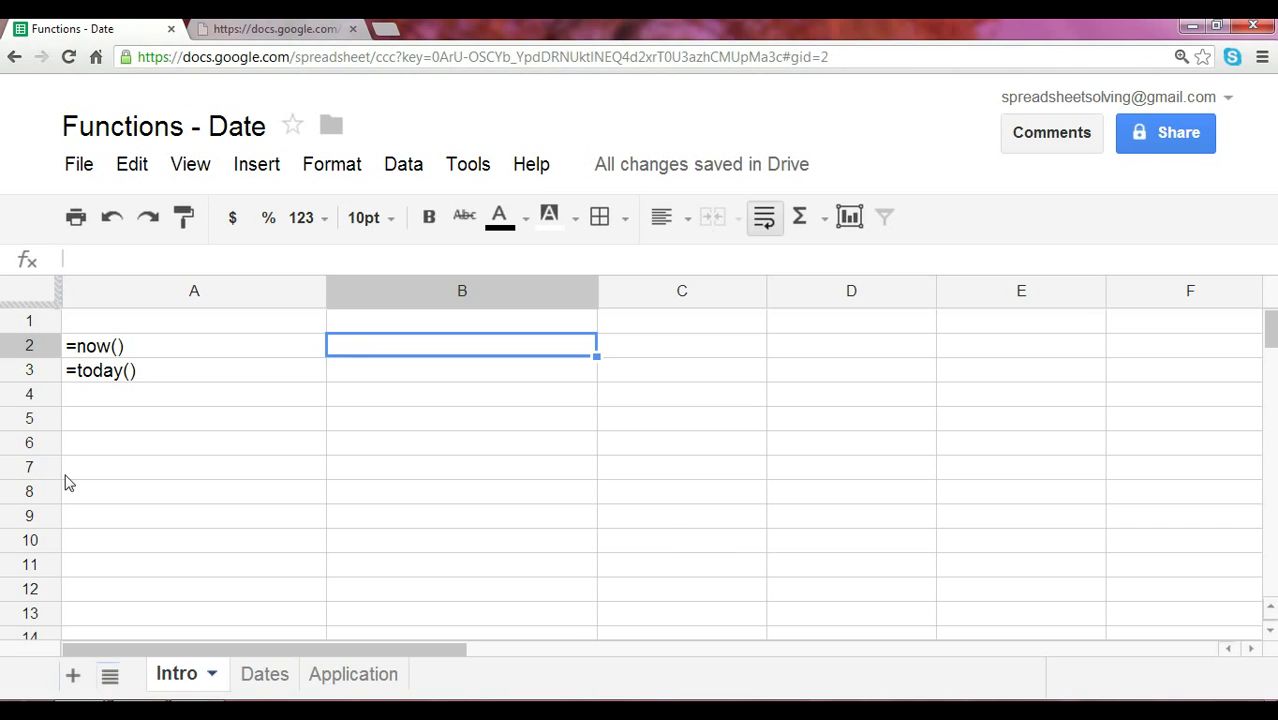
left_click_drag(130, 418, 150, 442)
key("ctrl+z")
type("=n")
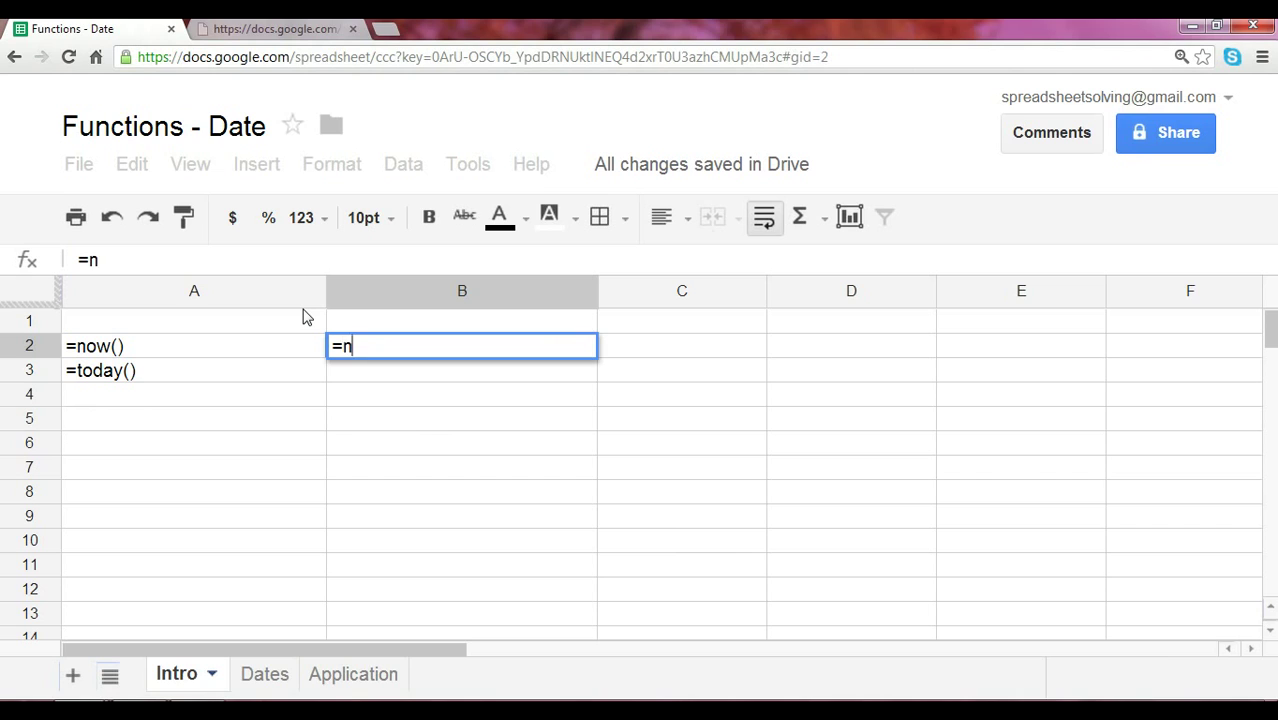
type("ow(")
type(")")
key("Return")
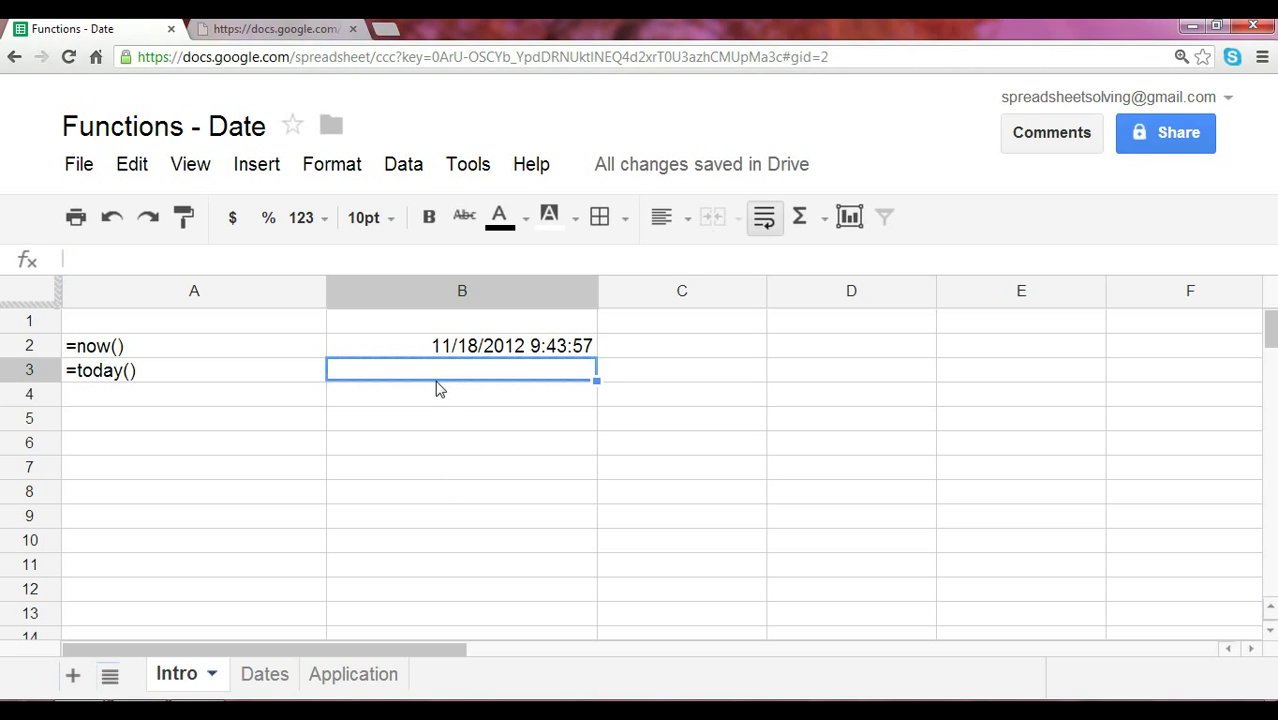
Step: Enter the formula =today() in cell B3, directly below the now() result
left_click(393, 404)
left_click(410, 352)
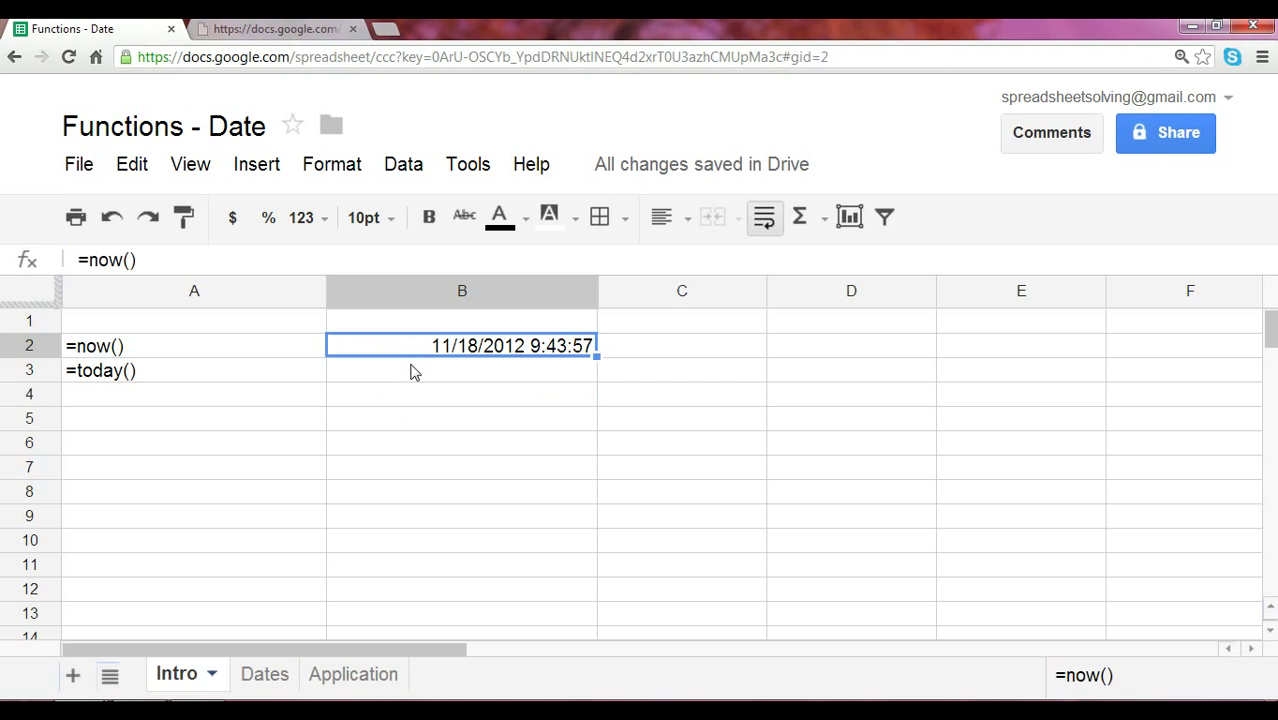
left_click(418, 366)
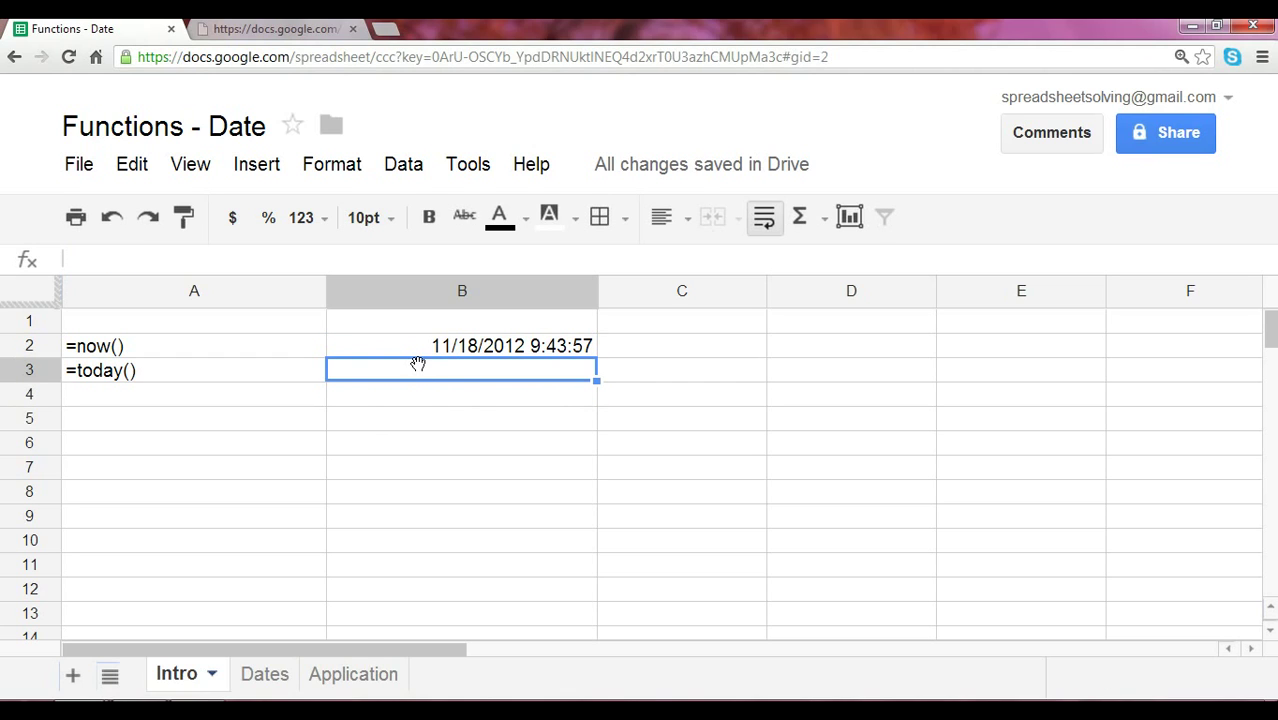
type("=")
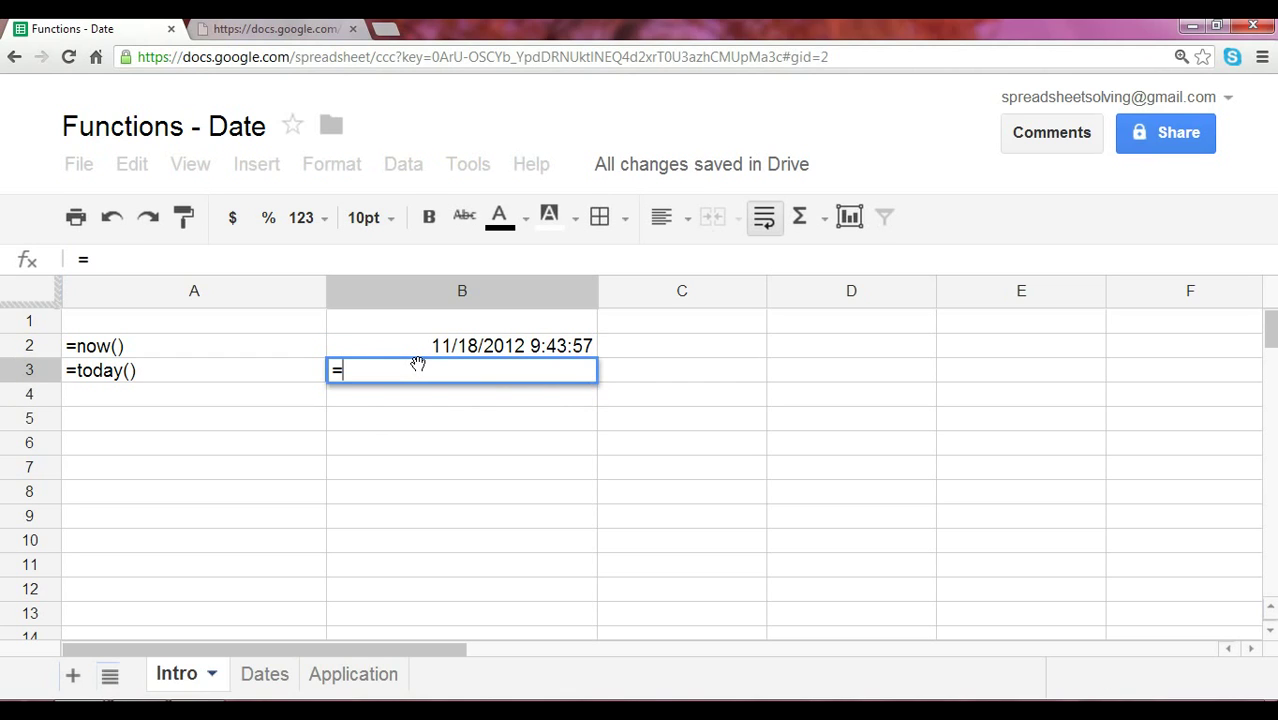
type("today(")
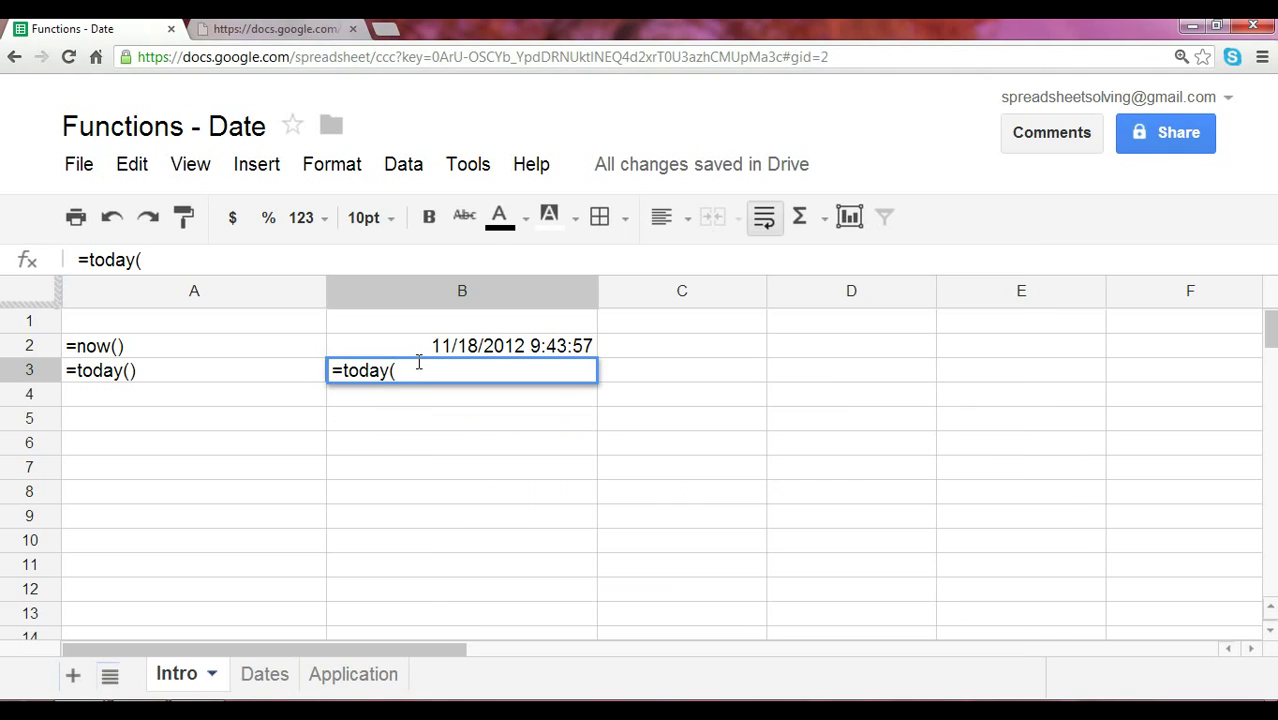
type(")")
key("Return")
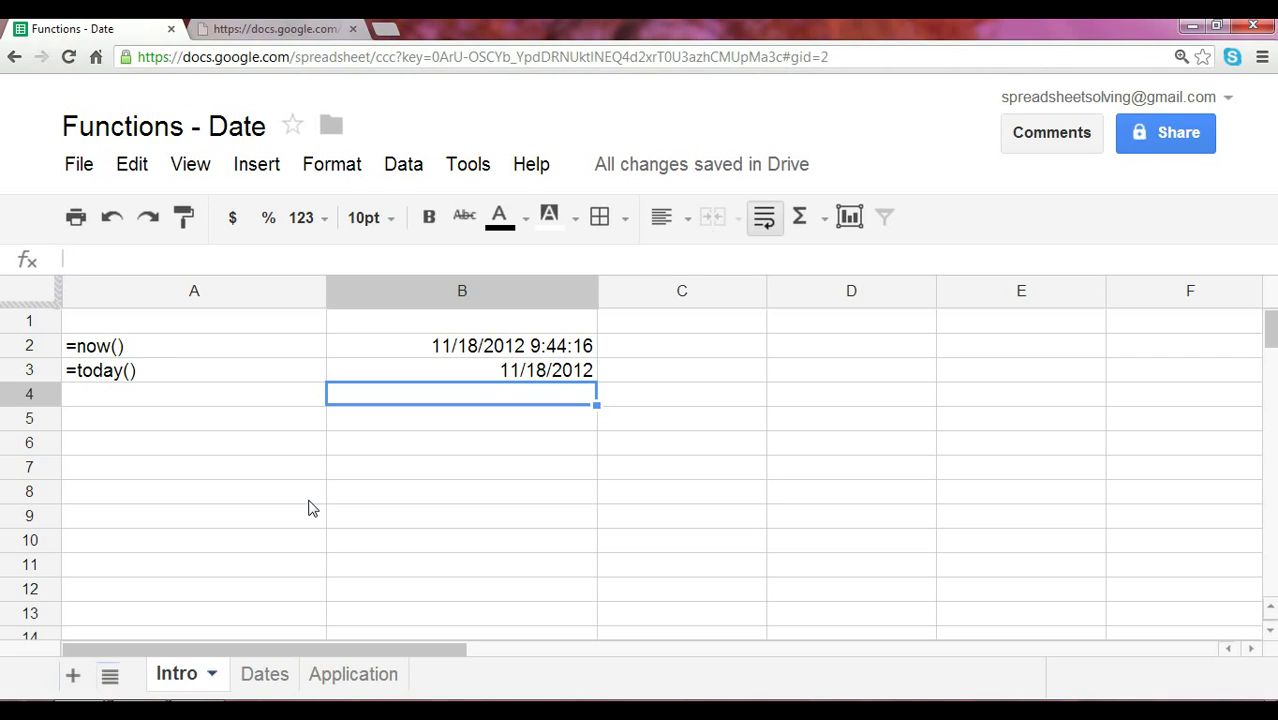
Step: Enter the formula =month(B15) in cell B18, beside the =month() label
scroll(310, 508, "down", 5)
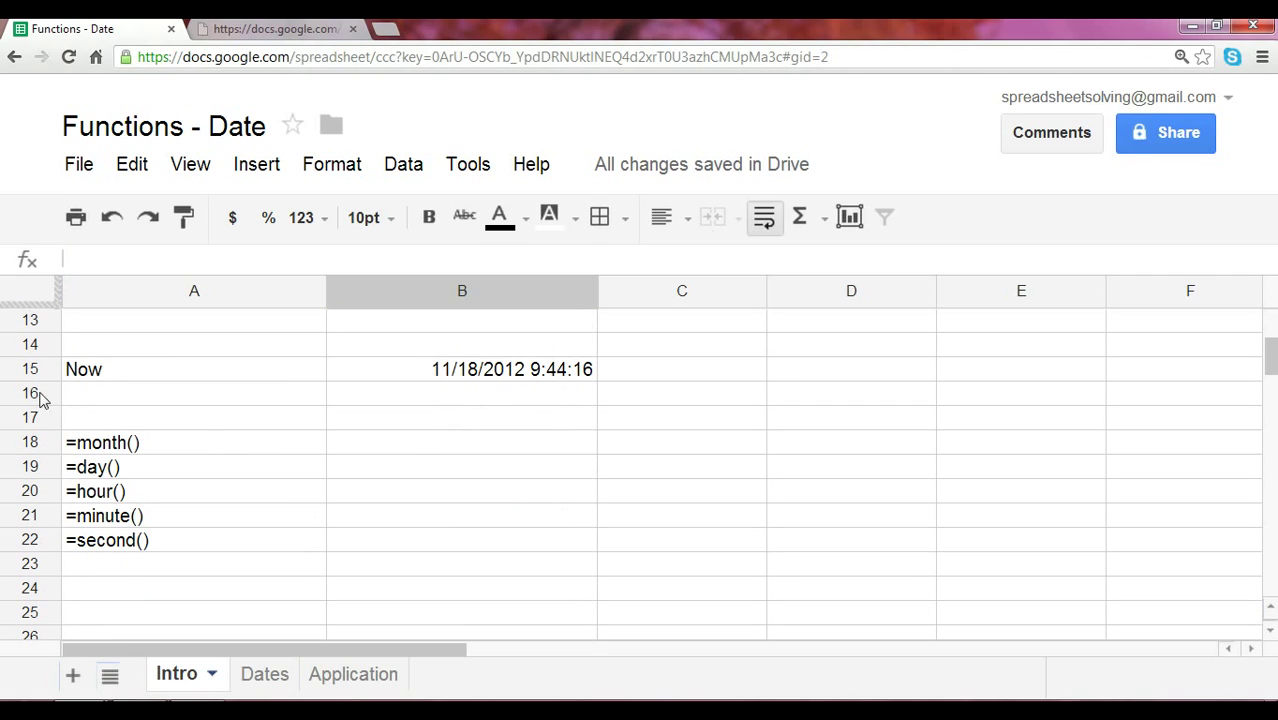
left_click(114, 448)
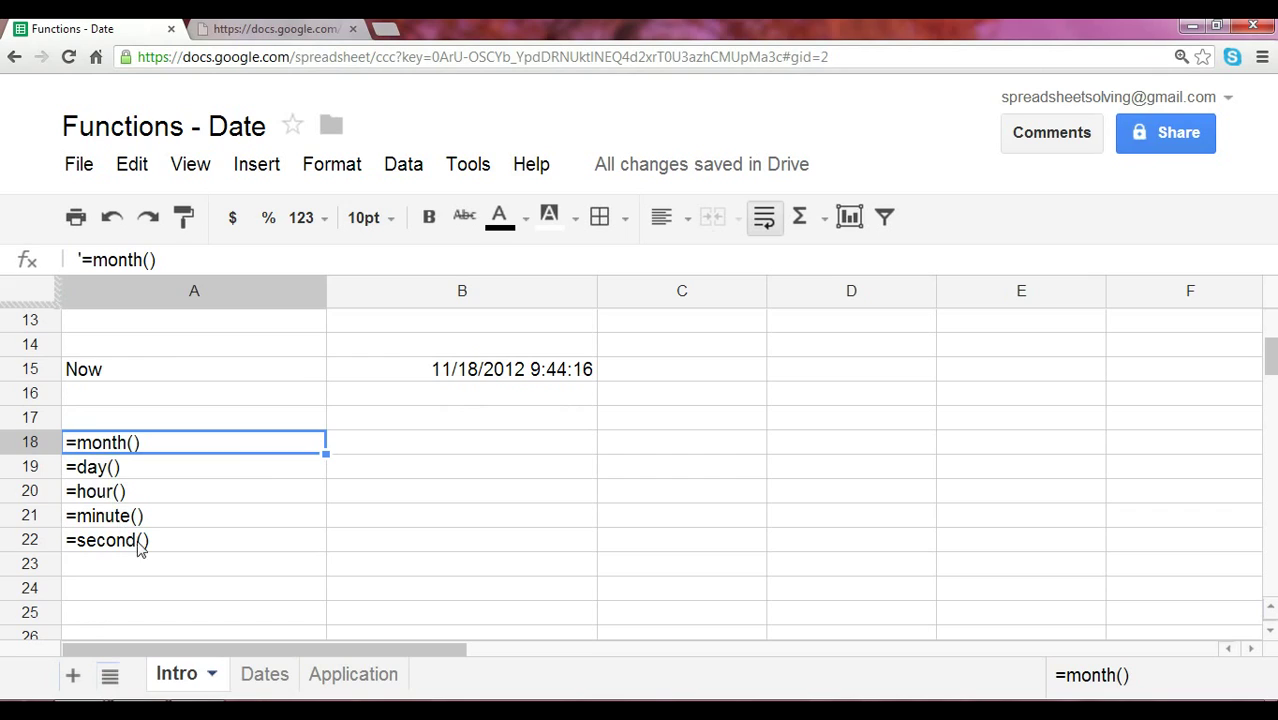
left_click(476, 446)
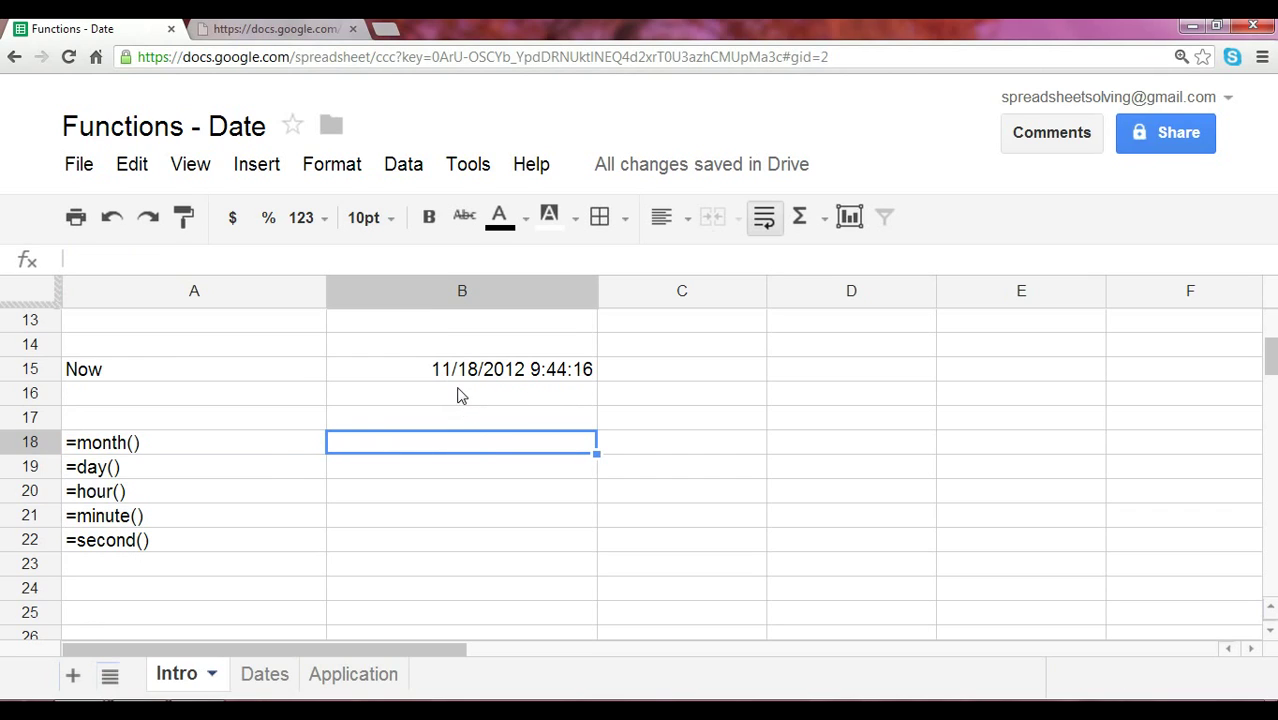
type("=")
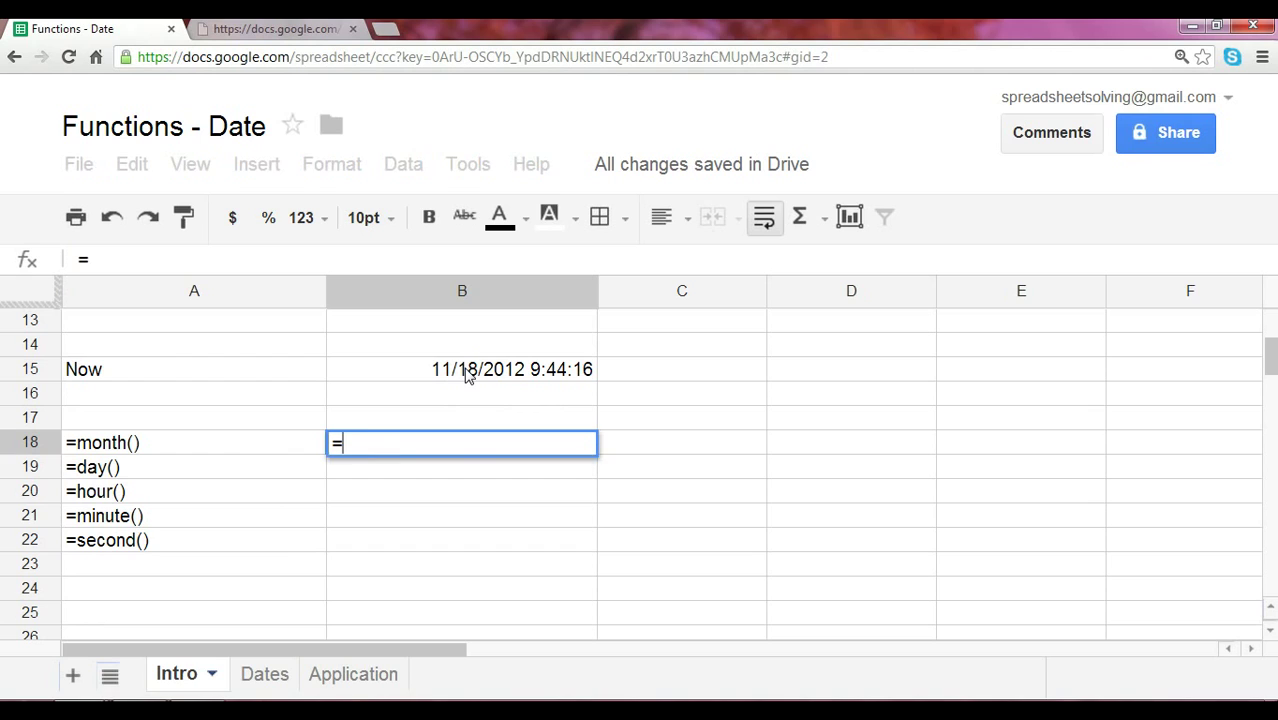
type("month(")
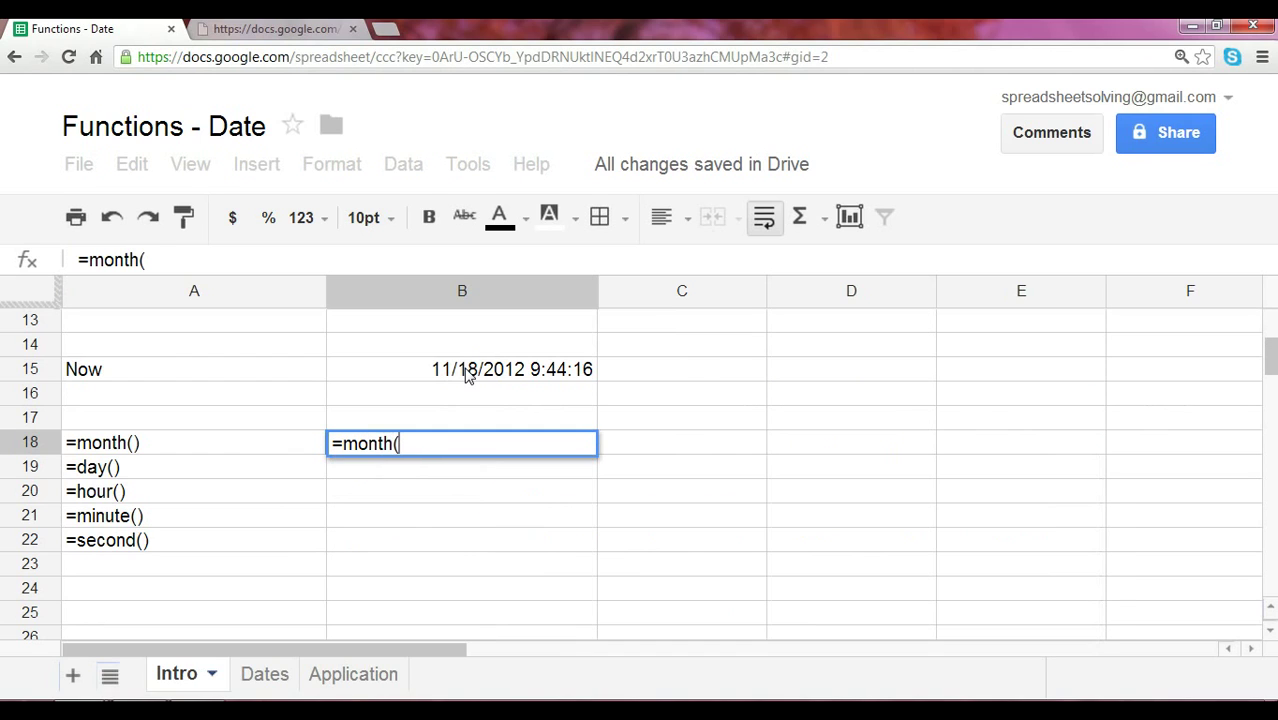
key("Up")
key("Up")
key("Up")
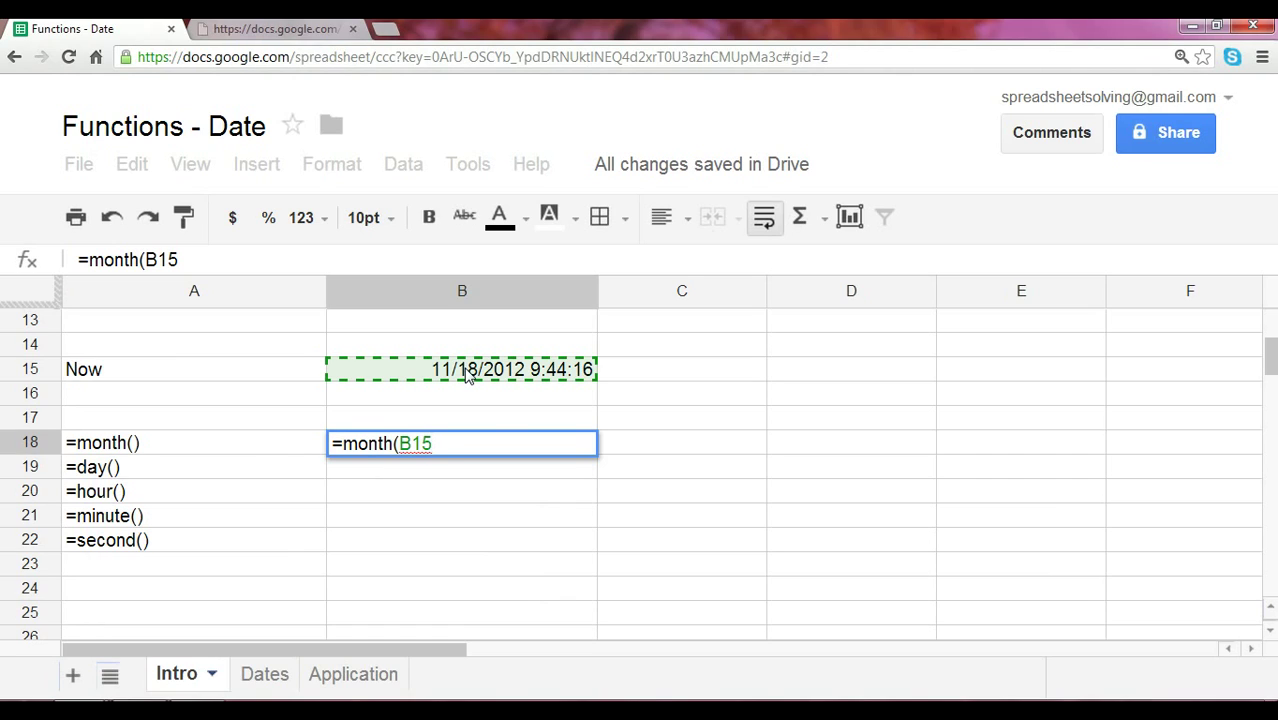
type(")")
key("Return")
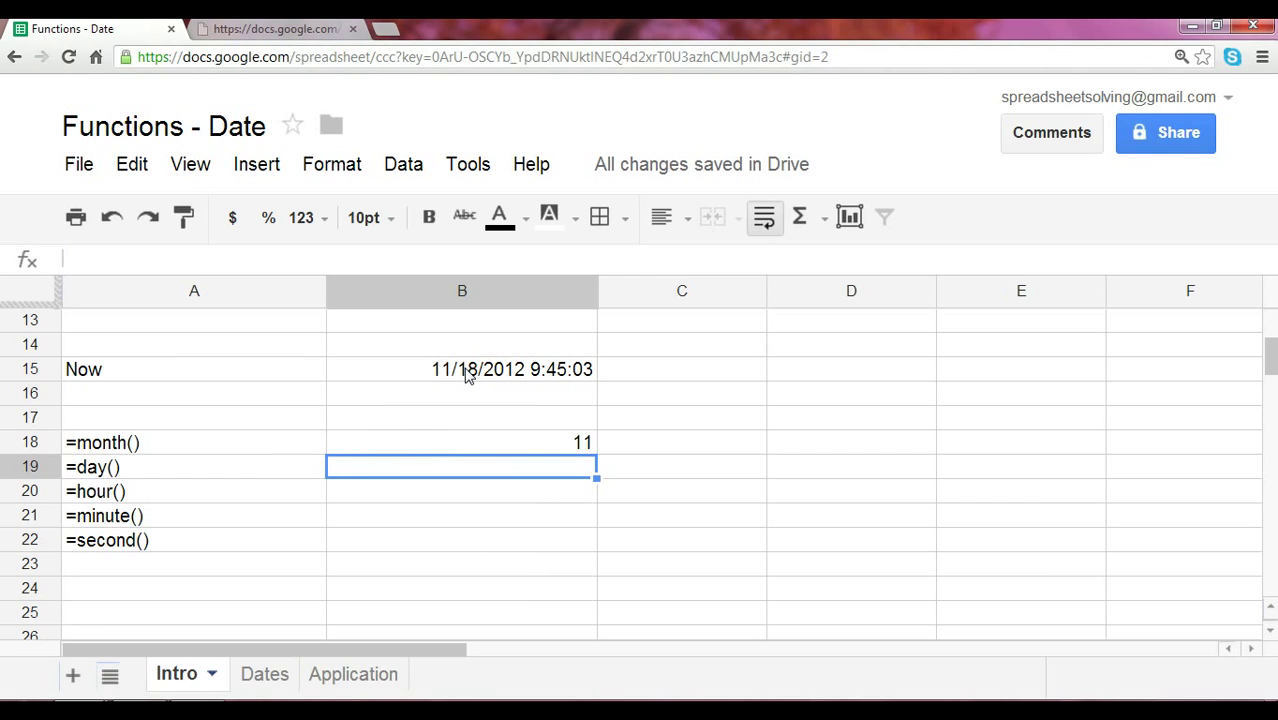
Step: Enter the formula =day(B15) in cell B19, beside the =day() label
type("=day(")
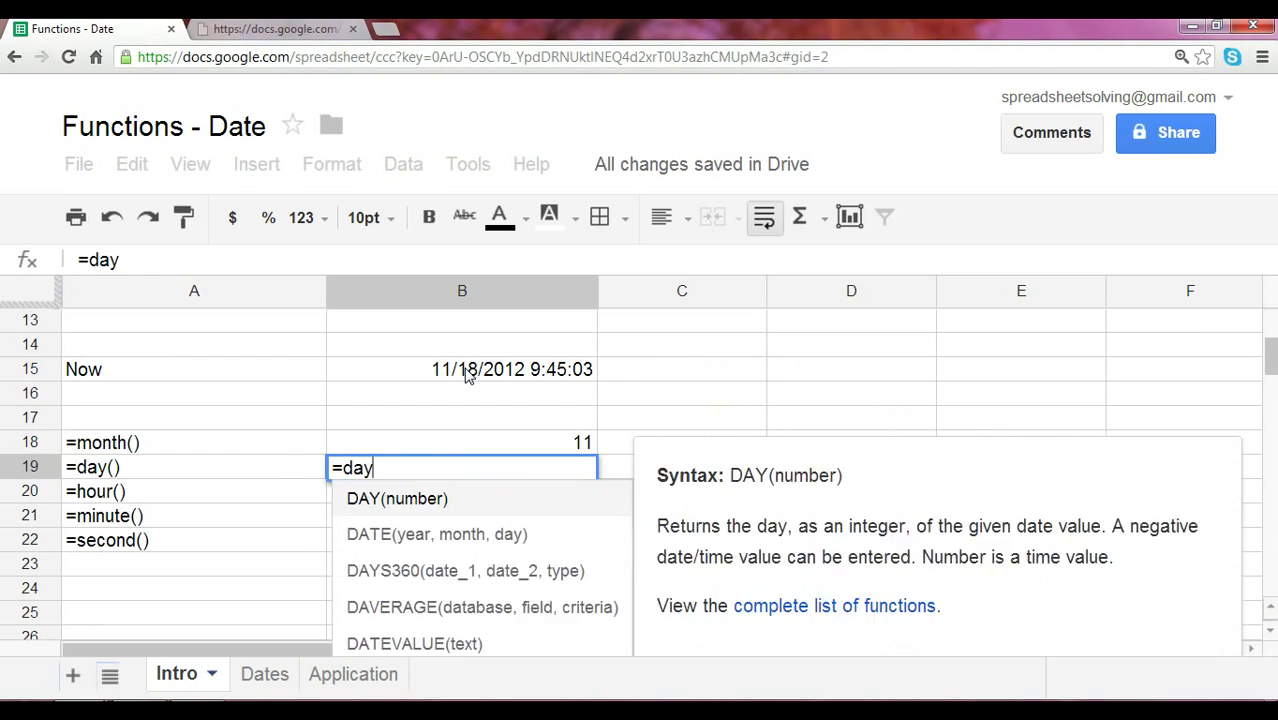
key("Up")
key("Up")
key("Up")
key("Up")
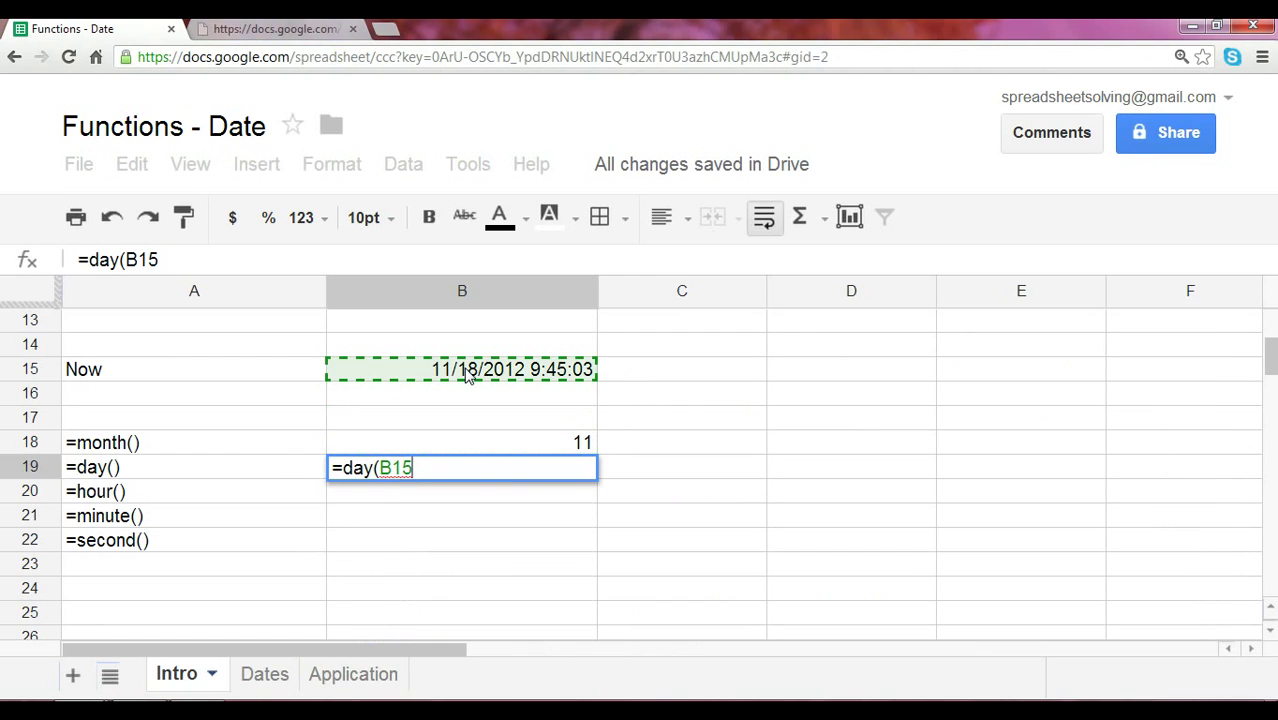
type(")")
key("Return")
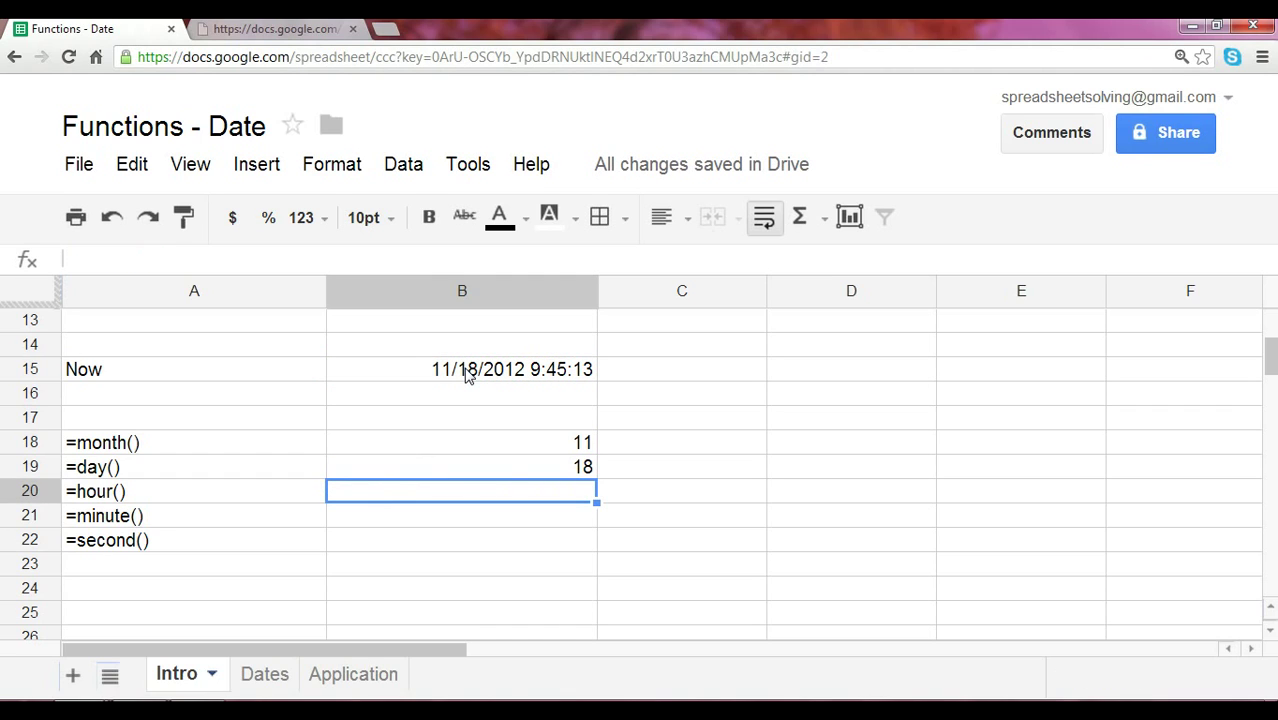
Step: Enter the formula =hour(B15) in cell B20, beside the =hour() label
type("=hour(")
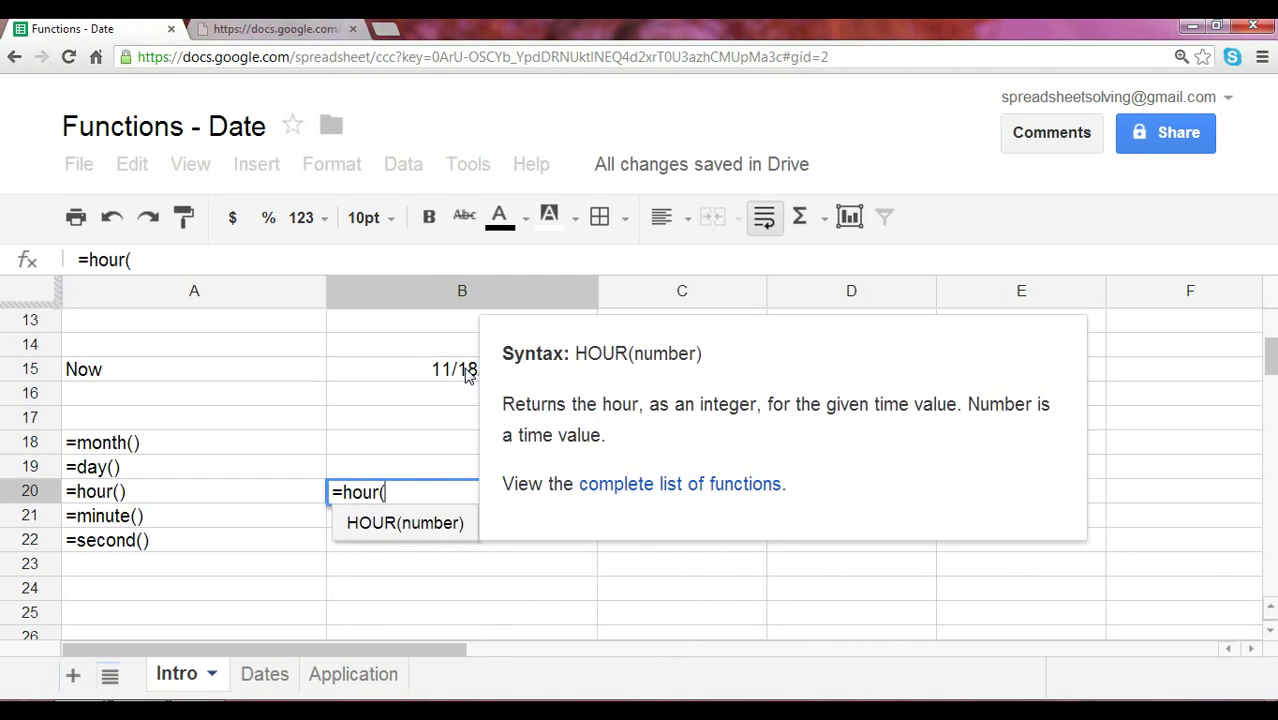
key("Up")
key("Up")
key("Up")
key("Up")
key("Up")
type(")")
key("Return")
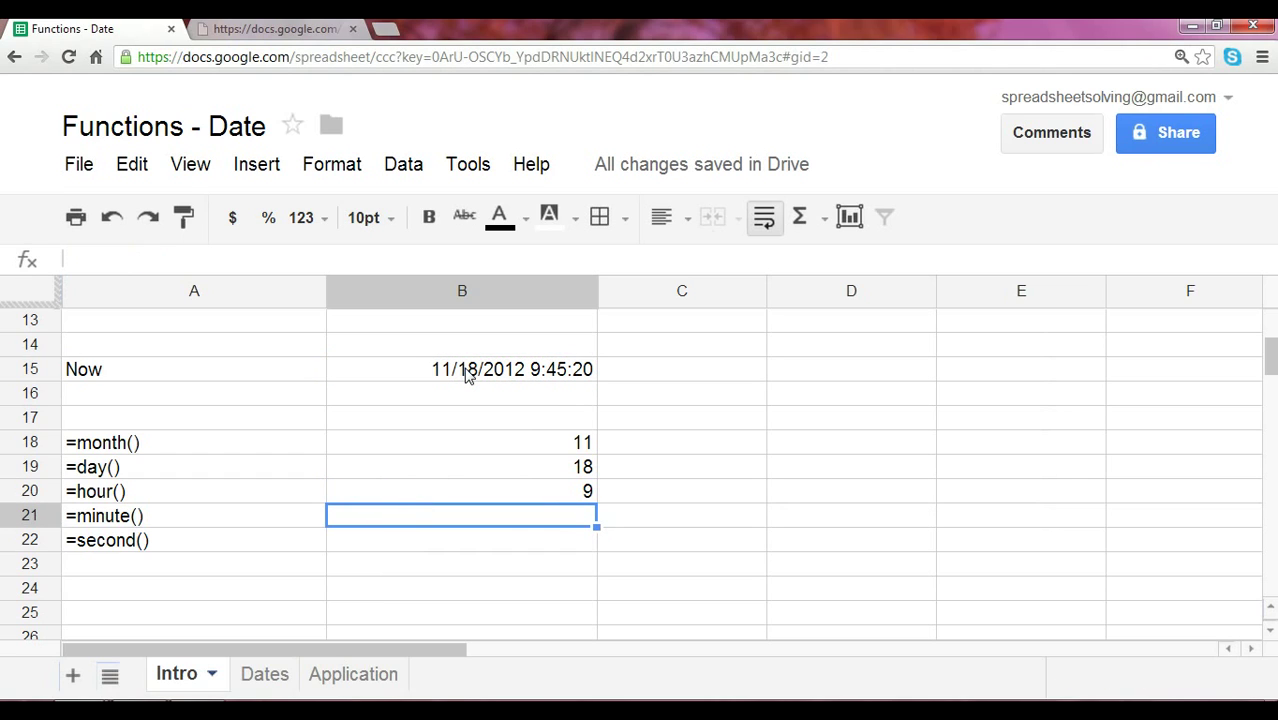
Step: Enter the formula =minute(B15) in cell B21, beside the =minute() label
type("=m")
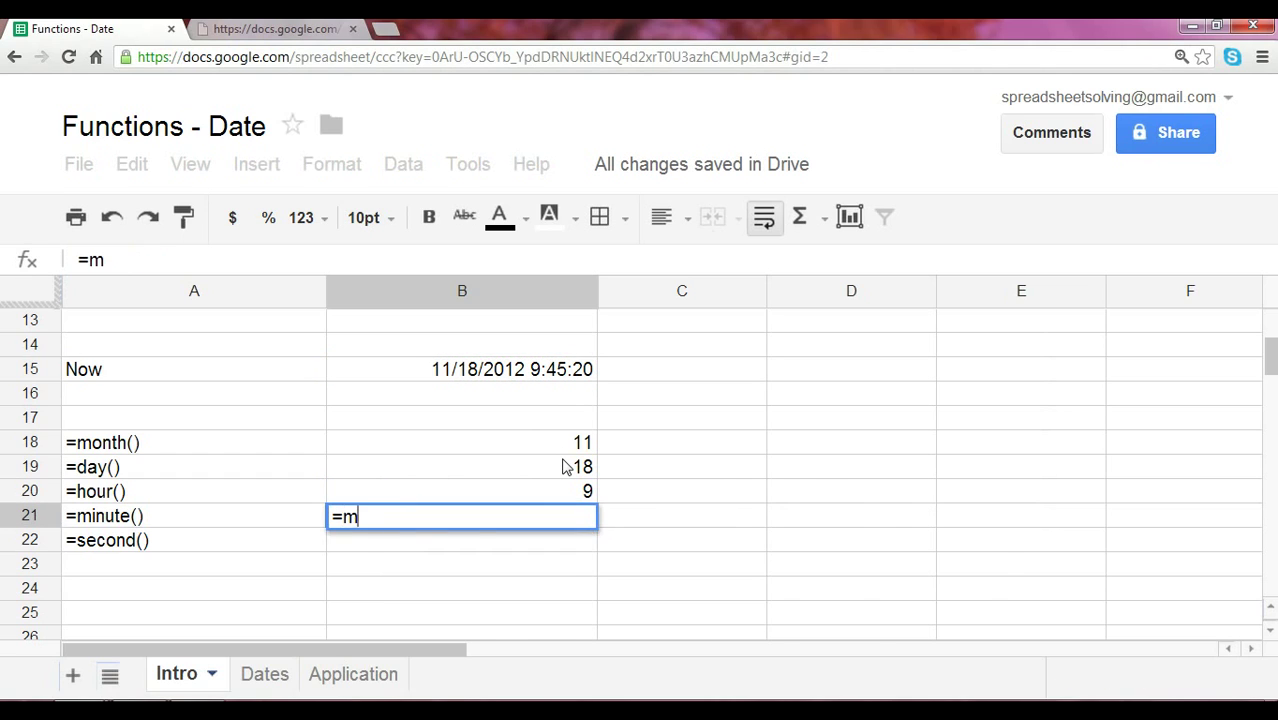
type("inute(")
key("Up")
key("Up")
key("Up")
key("Up")
key("Up")
key("Up")
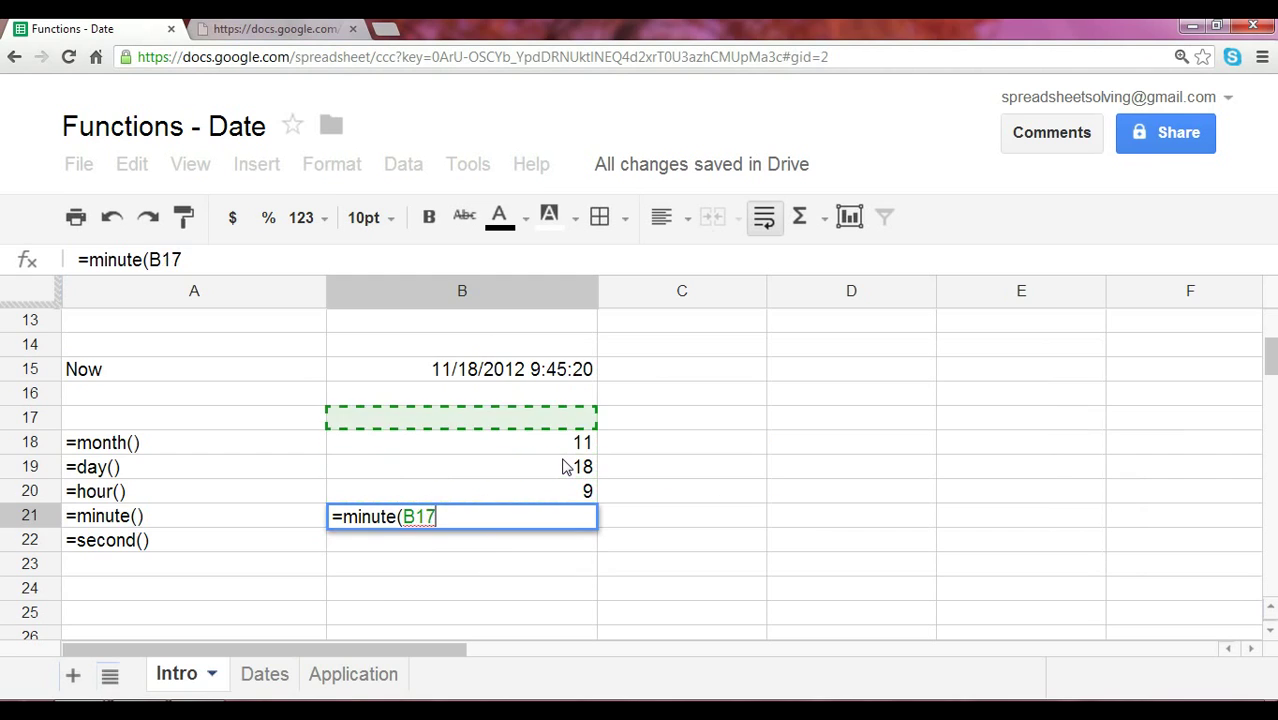
type(")")
key("Return")
Step: Enter the formula =second(B15) in cell B22, beside the =second() label
type("=second(")
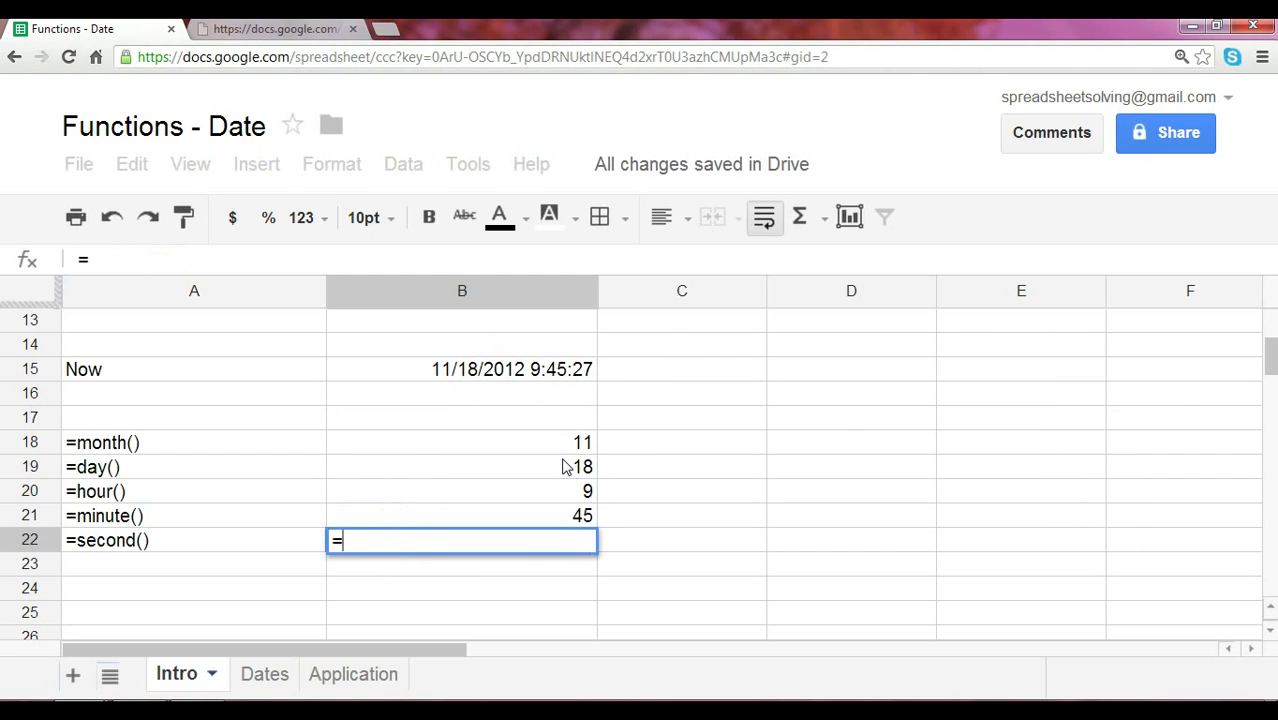
key("Up")
key("Up")
key("Up")
key("Up")
key("Up")
key("Up")
key("Up")
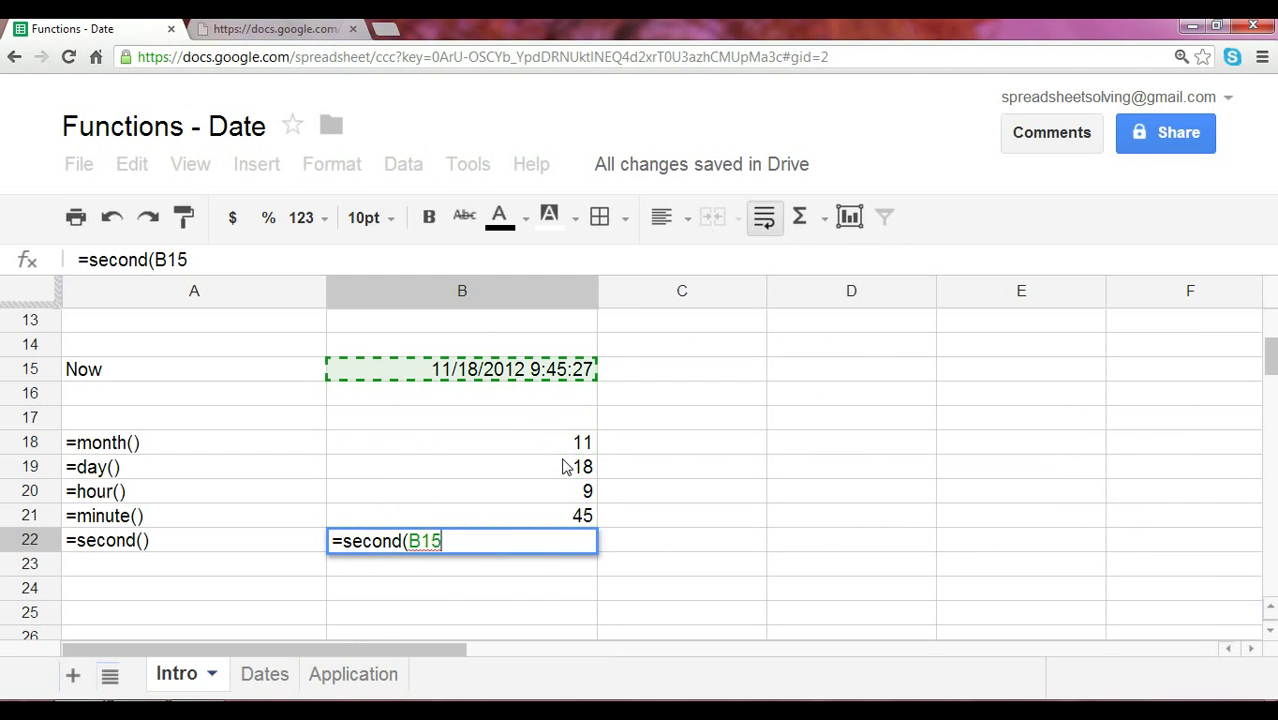
type(")")
key("Return")
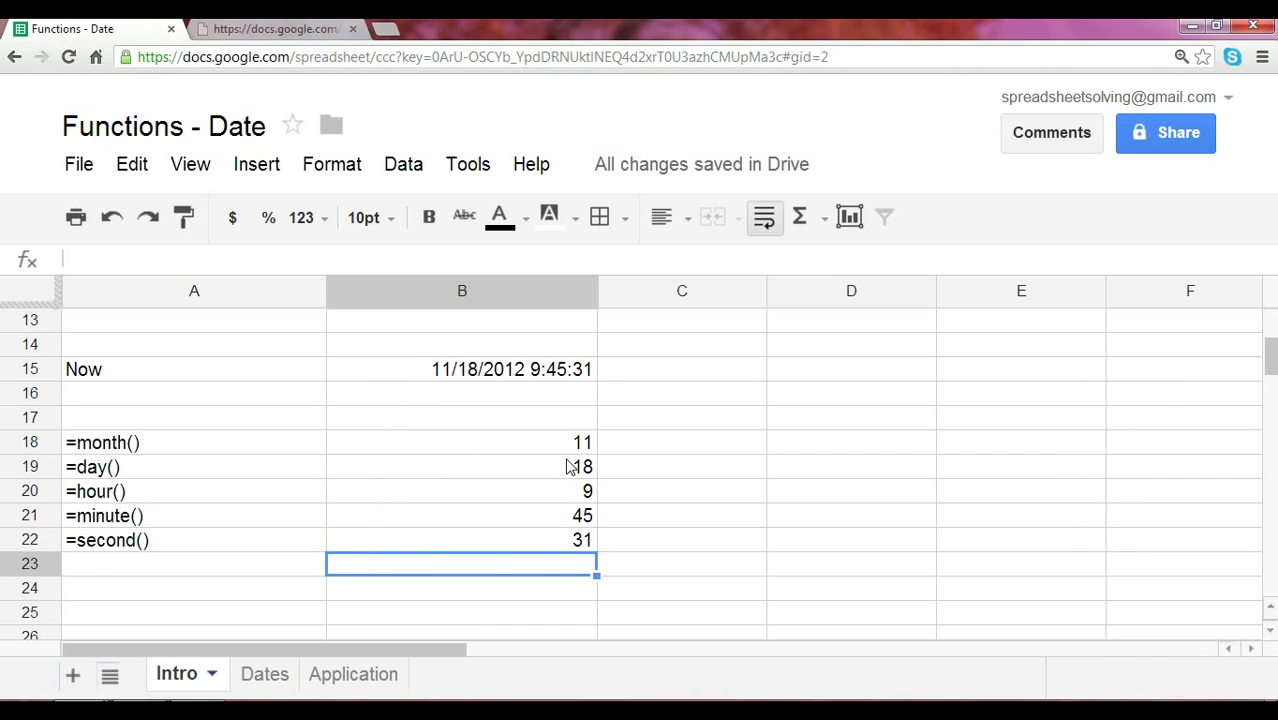
Step: Enter the date 6/30/2013 in cell C15, next to the Now timestamp
left_click(560, 445)
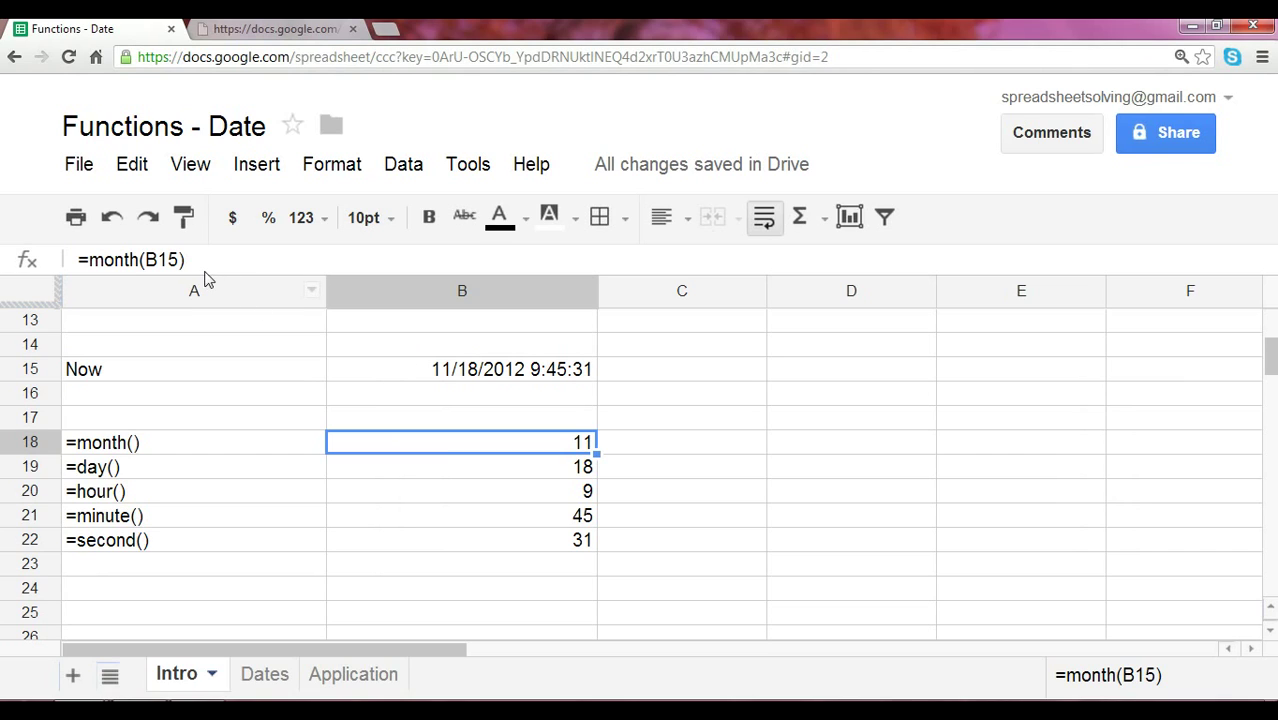
left_click(684, 448)
left_click(671, 373)
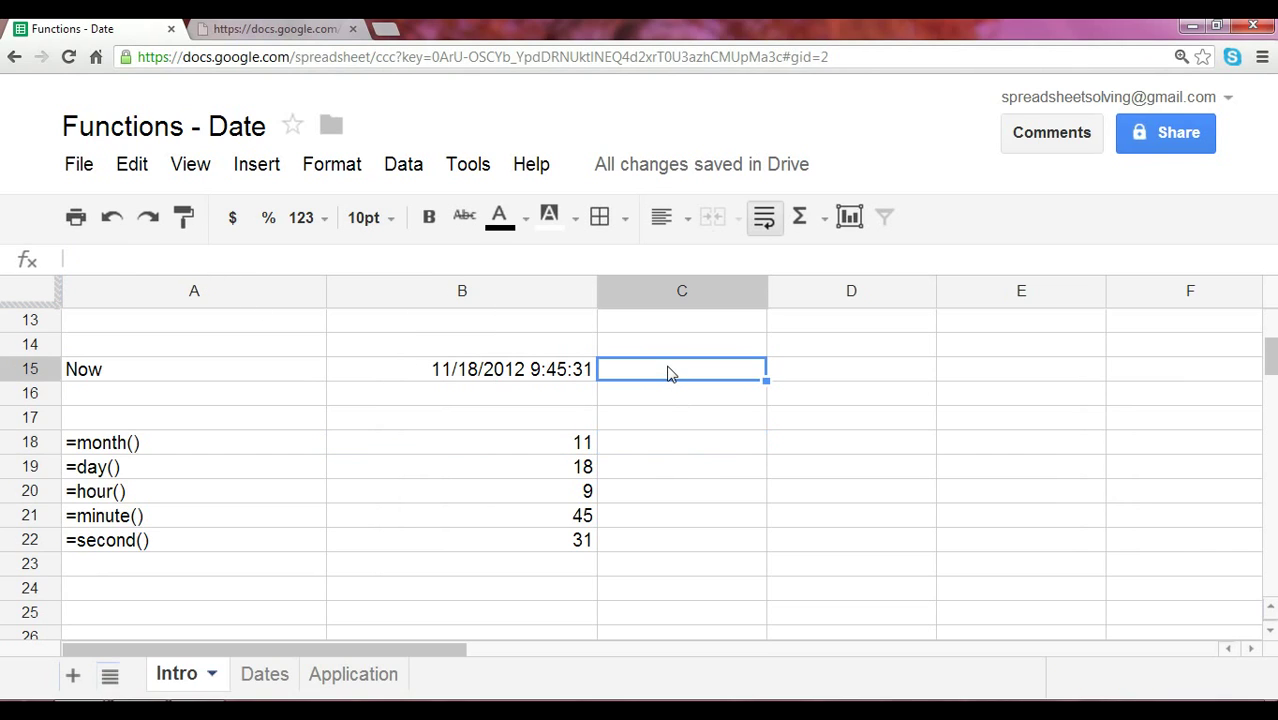
type("6/30/")
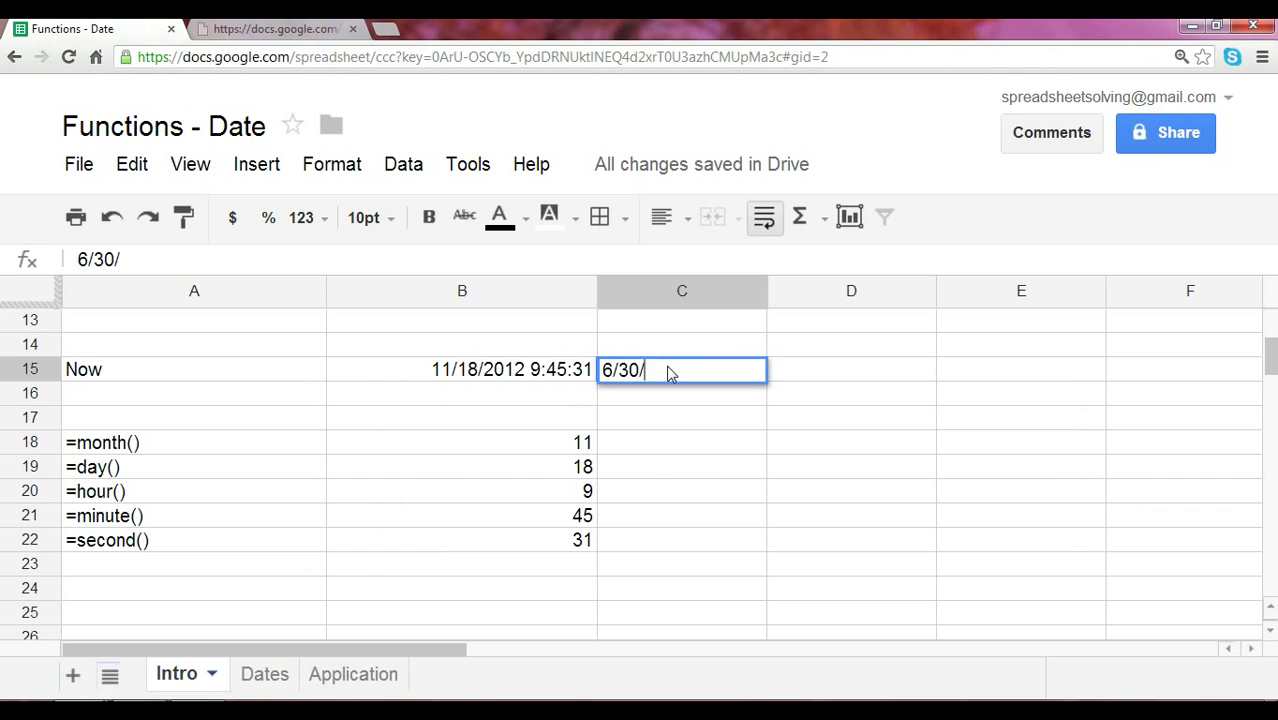
type("2013")
key("Return")
Step: Change the month formula in B18 to reference C15 instead, so it reads =month(C15)
key("Down")
key("Down")
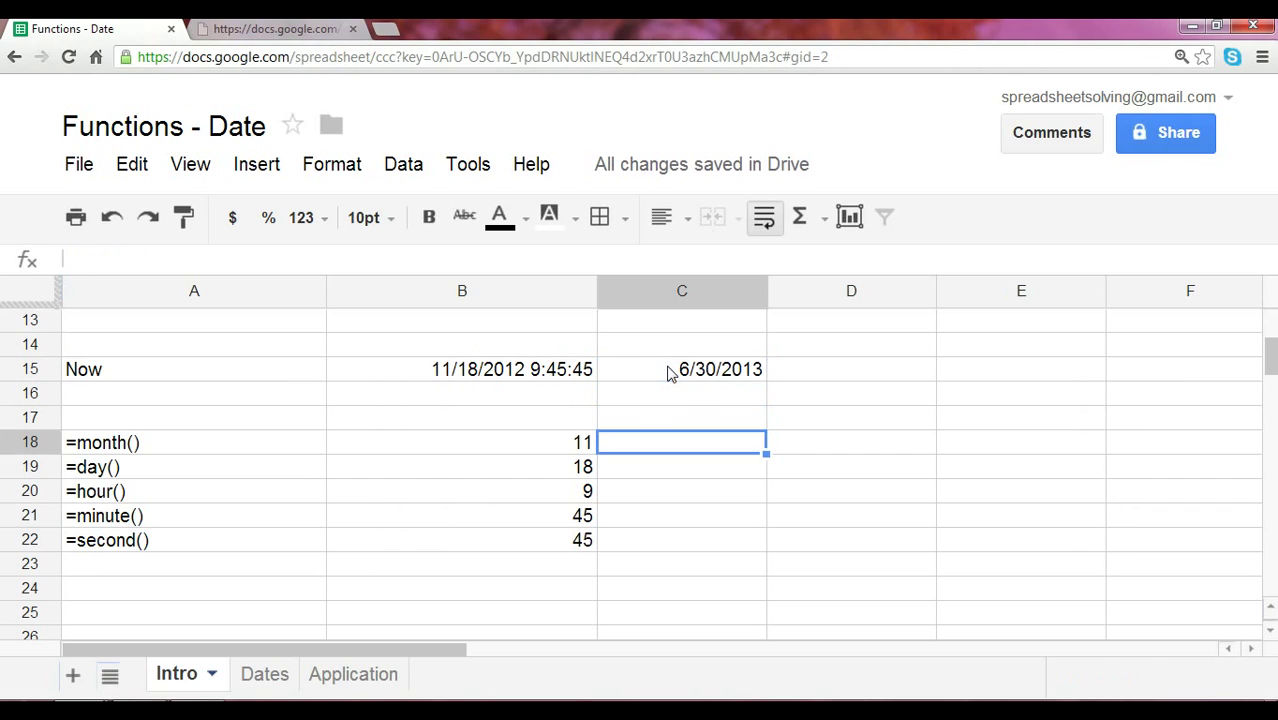
key("Left")
key("Return")
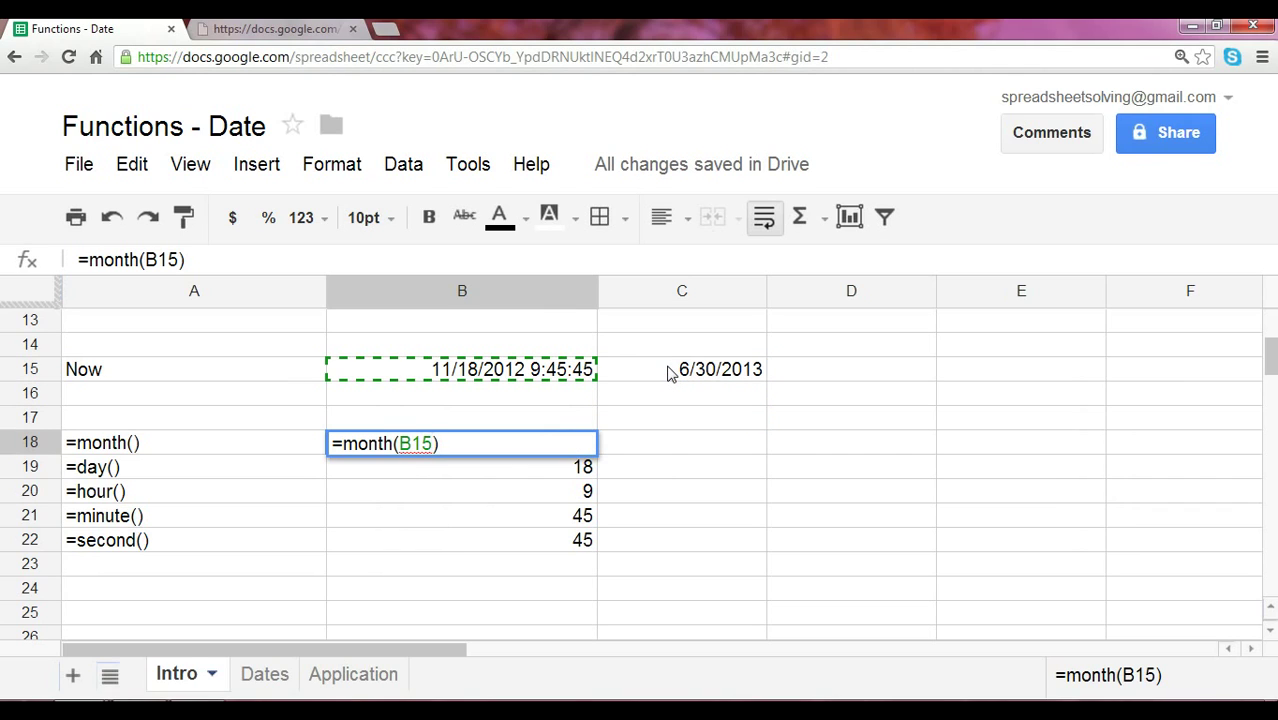
key("Left")
key("Left")
key("Left")
key("BackSpace")
type("C")
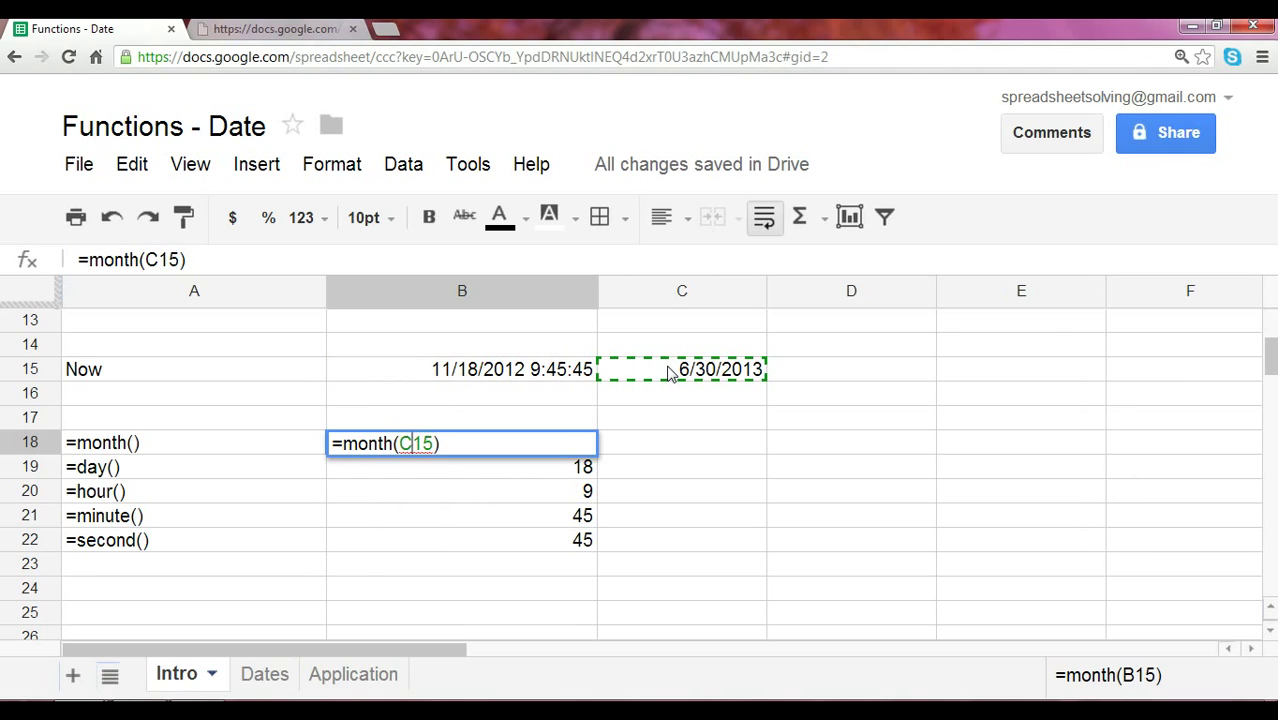
key("Return")
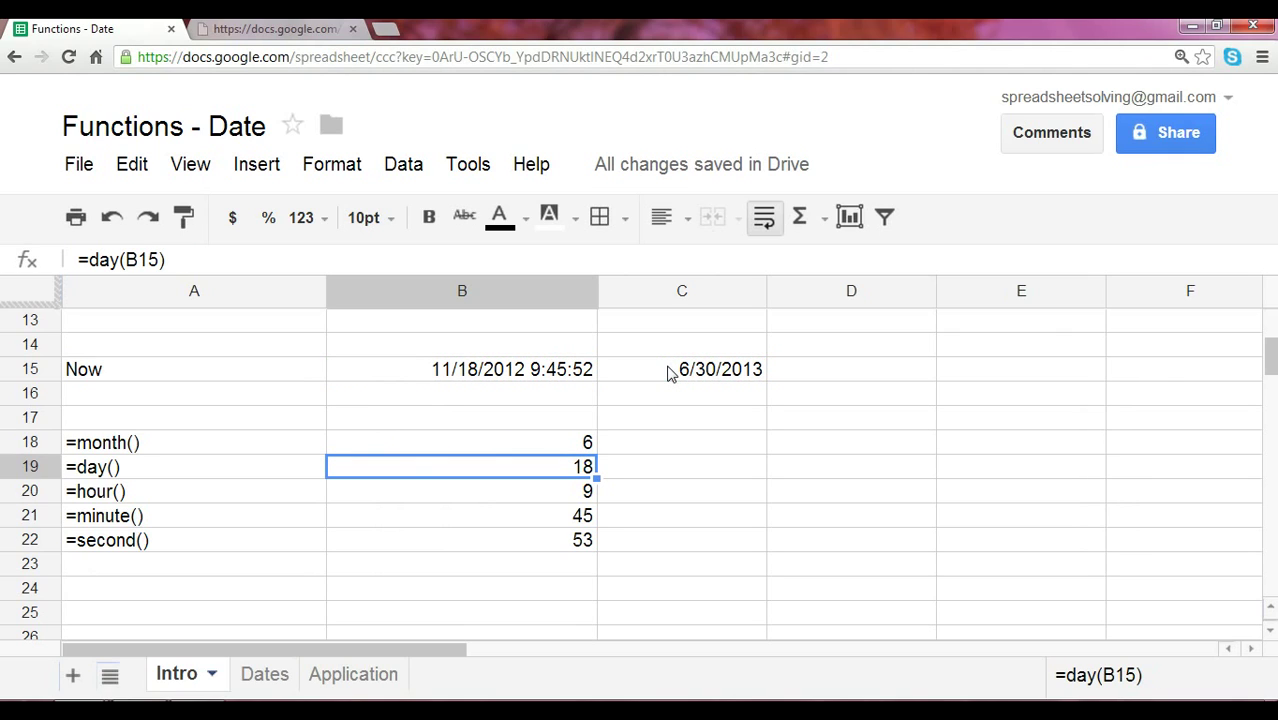
Step: Enter the date 11/18/2012 in cell B28, two rows above the =eomonth(start date, months) label's row
scroll(471, 394, "down", 4)
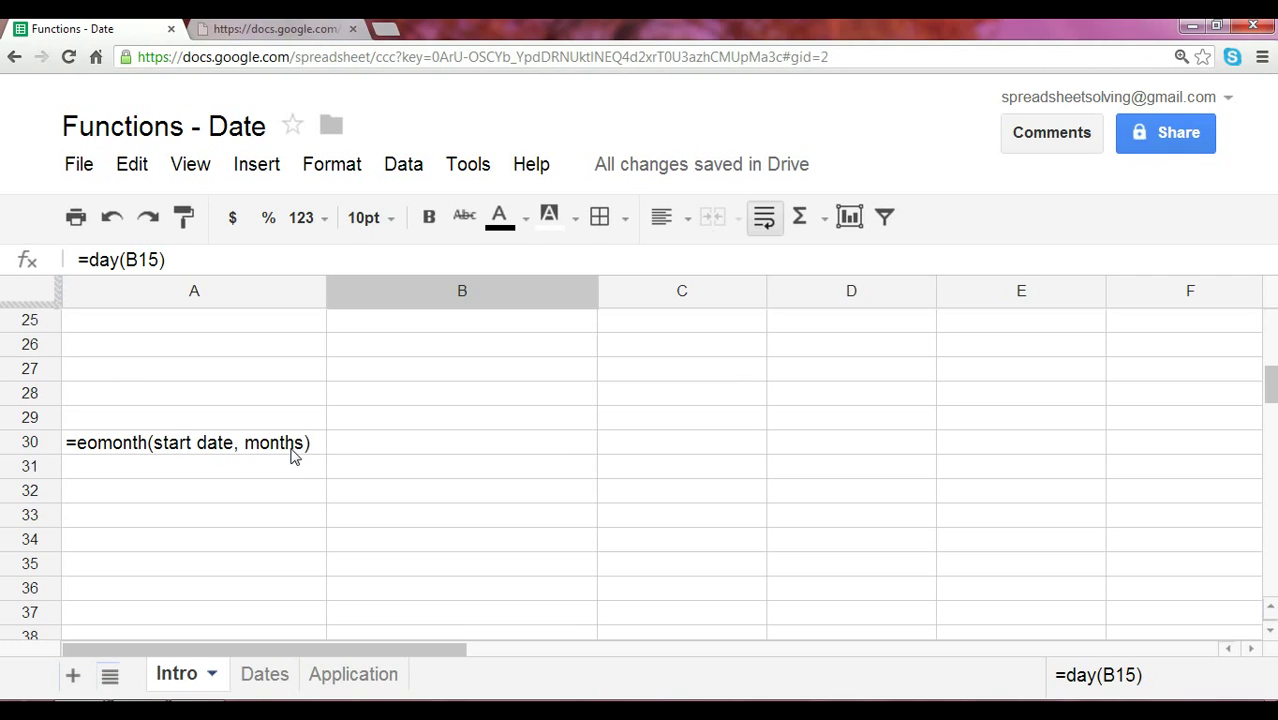
left_click(366, 456)
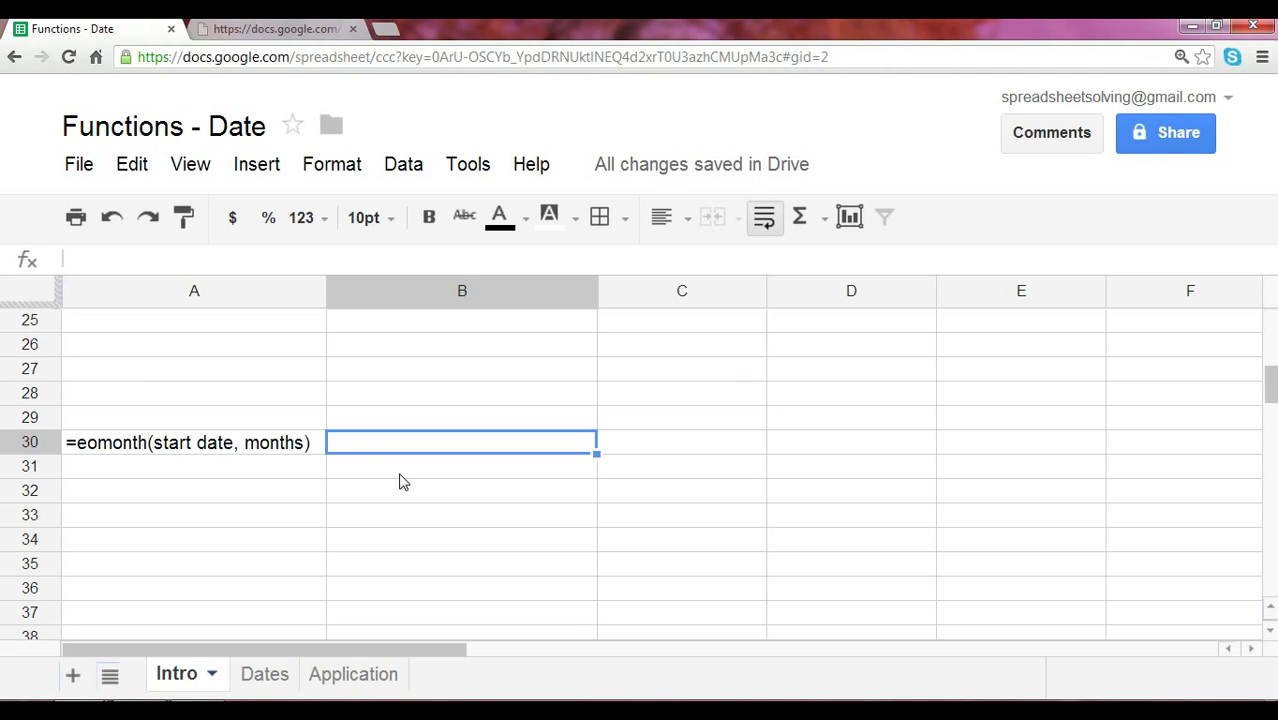
key("Up")
key("Up")
type("1")
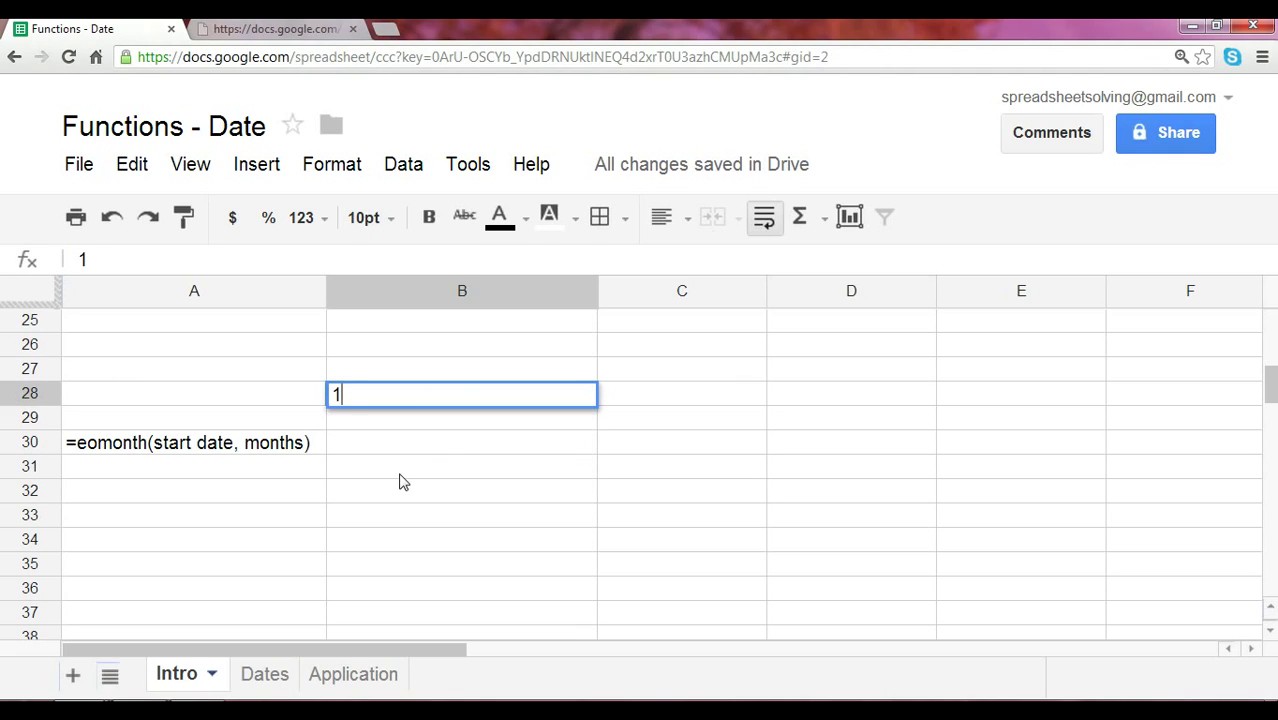
type("1/18/")
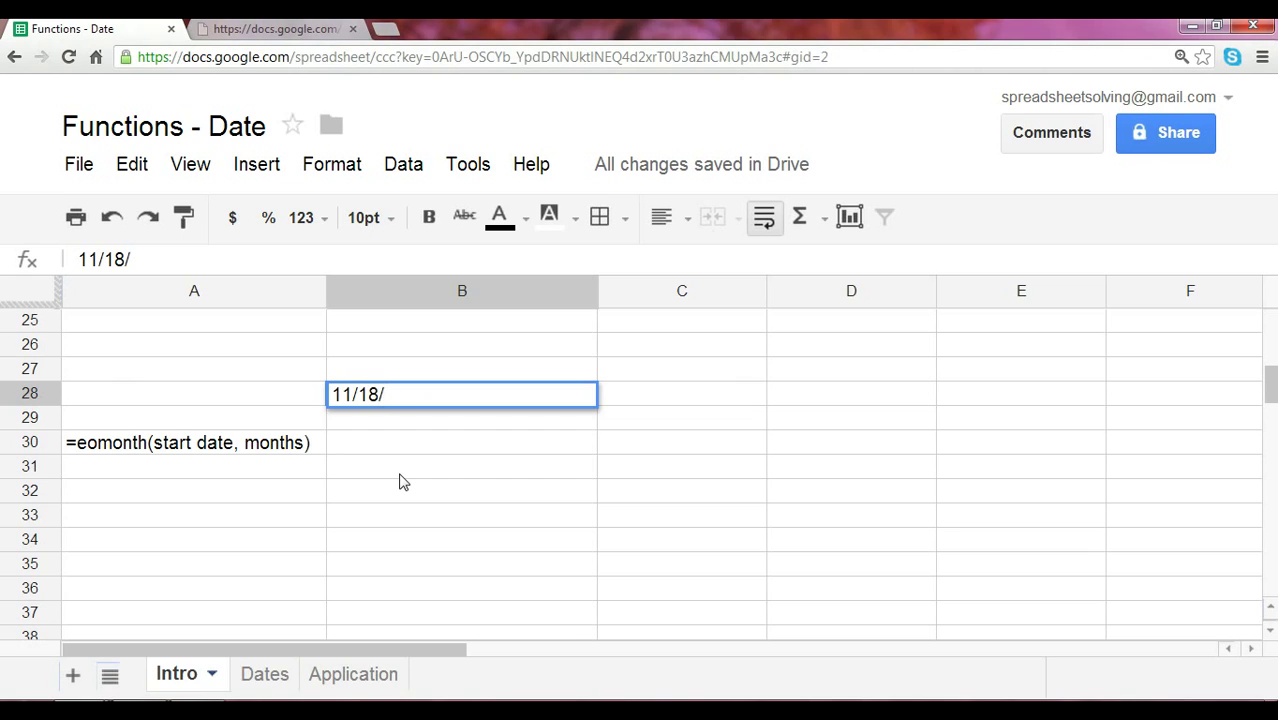
type("2012")
key("Return")
key("Down")
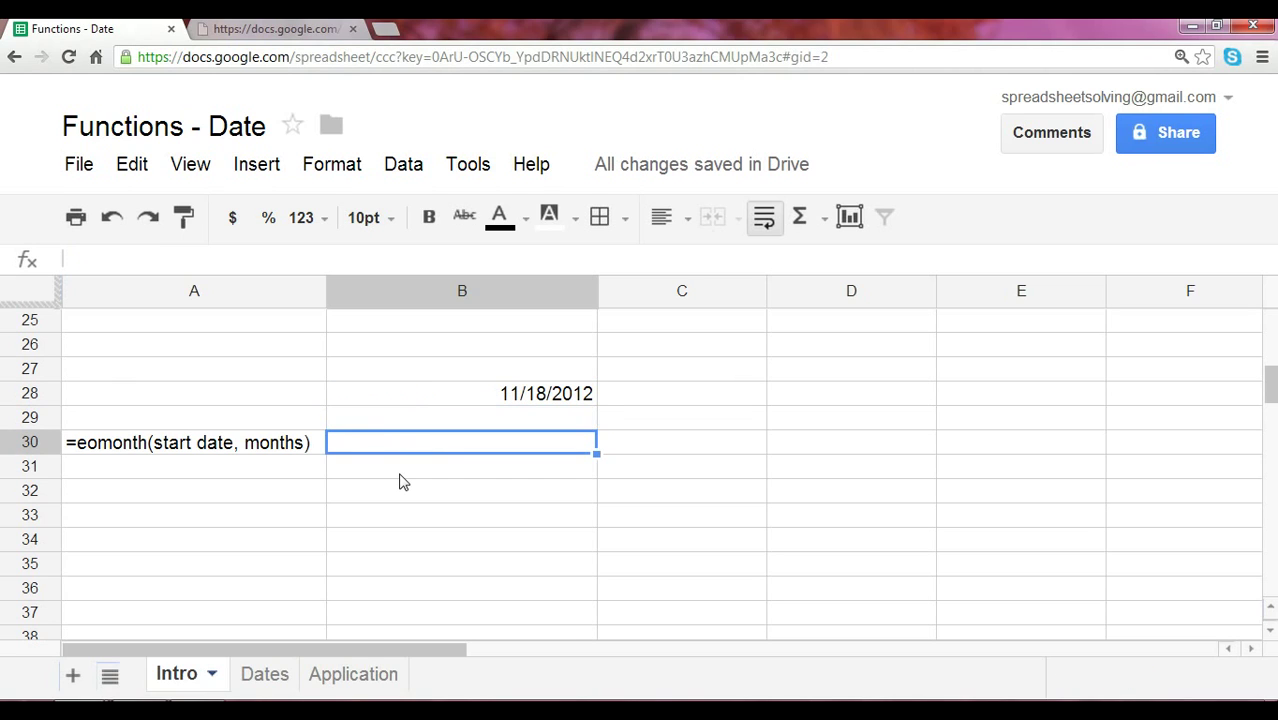
Step: Enter the formula =eomonth(B28, 0) in cell B30, beside the =eomonth(start date, months) label
type("=eomonth(")
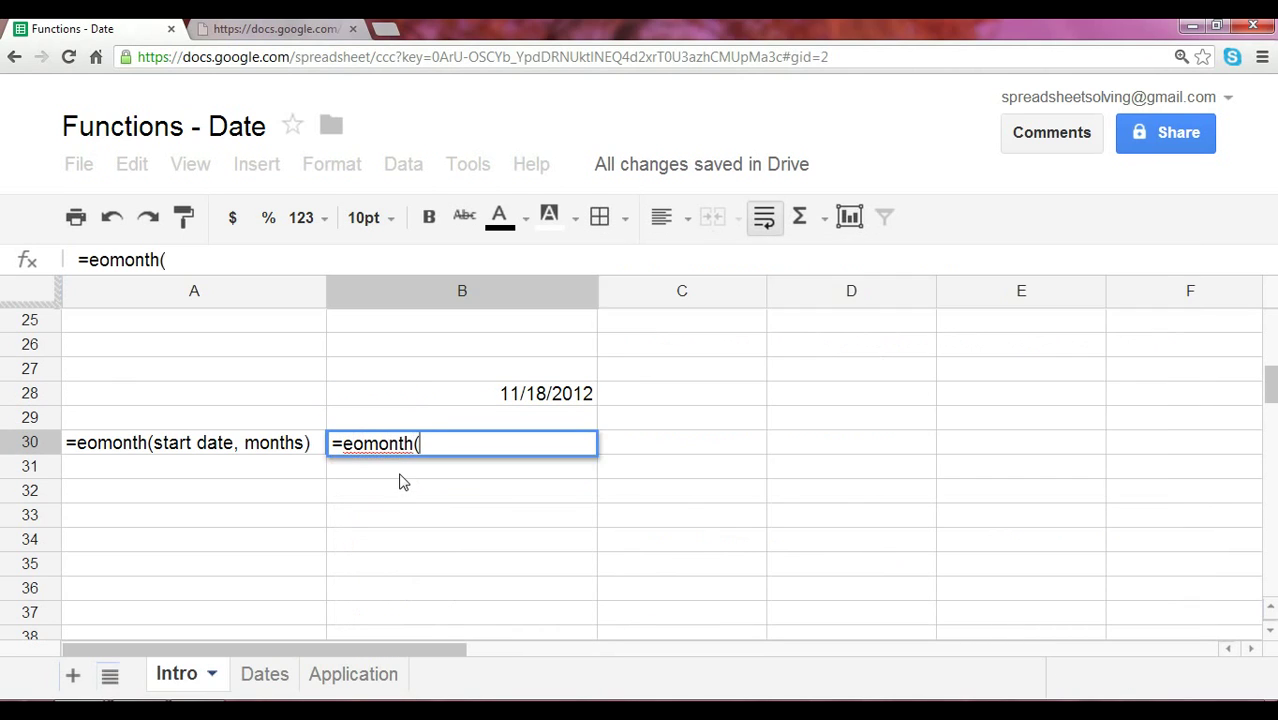
key("Up")
key("Up")
key("Up")
key("Down")
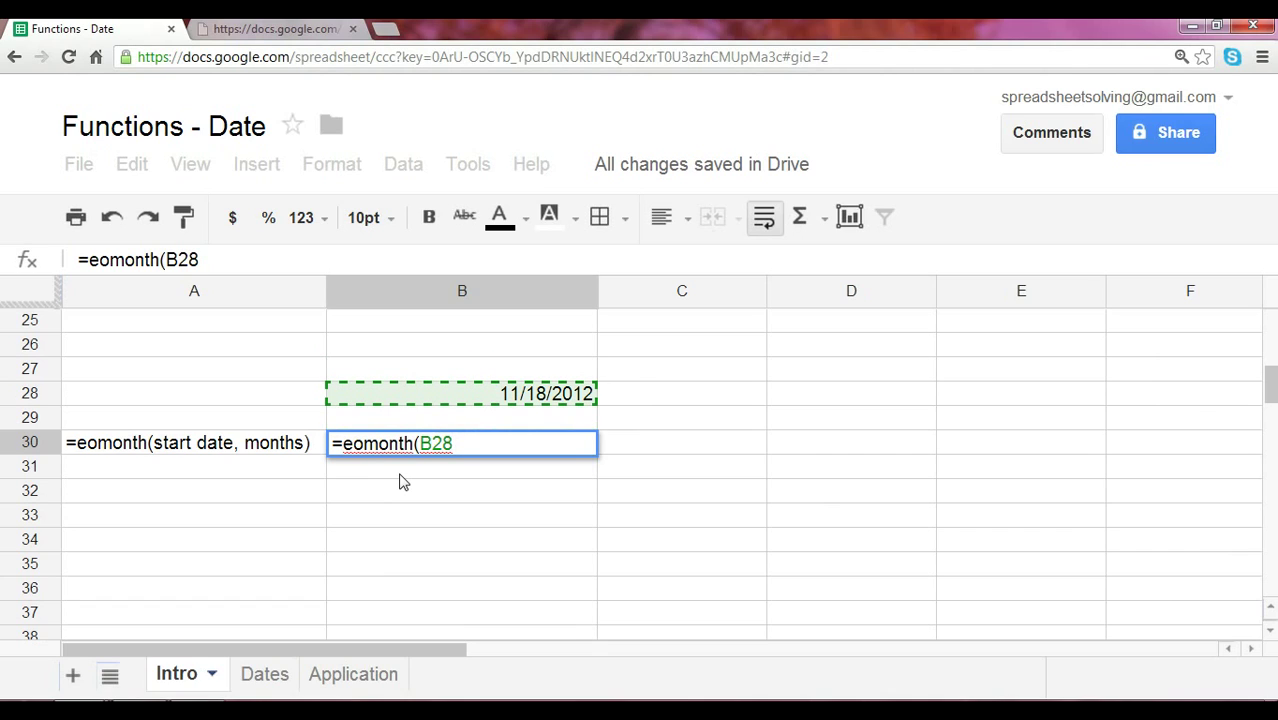
type(", 0)")
key("Return")
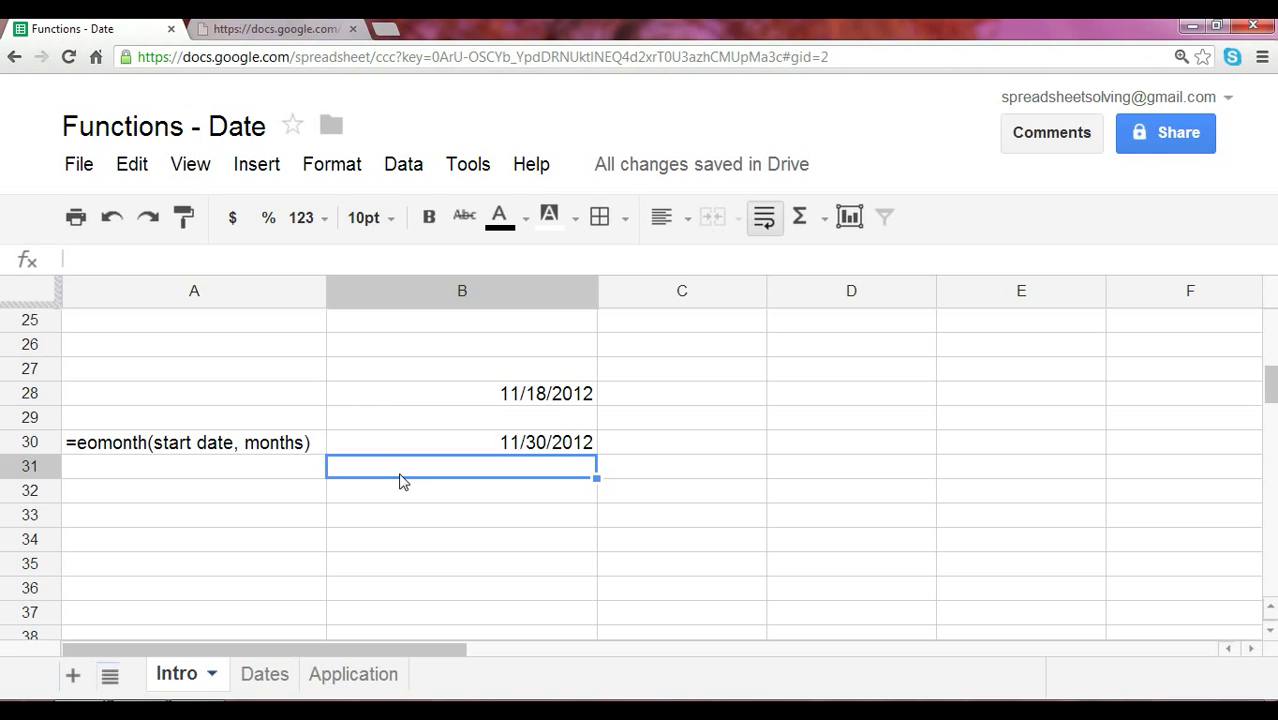
Step: Enter the formula =eomonth(B28, 5) in cell B31 to return the month end five months after the start date
type("=eomonth(")
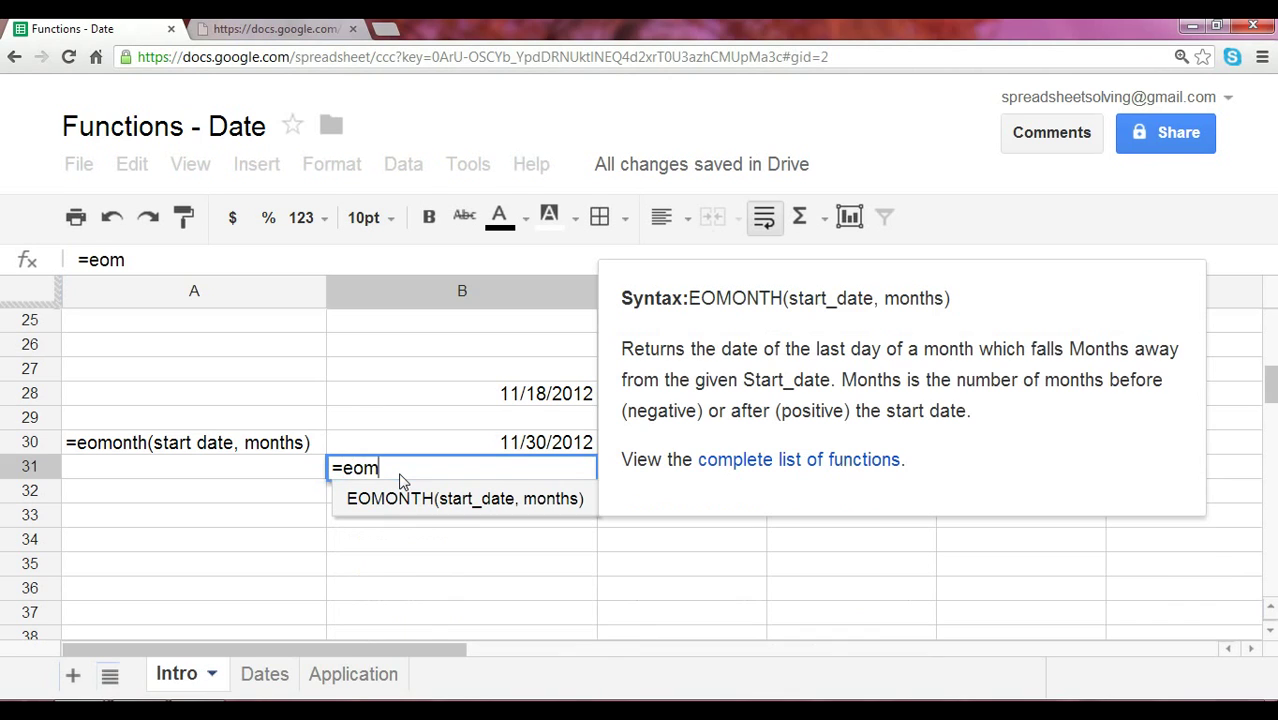
key("Up")
key("Up")
key("Up")
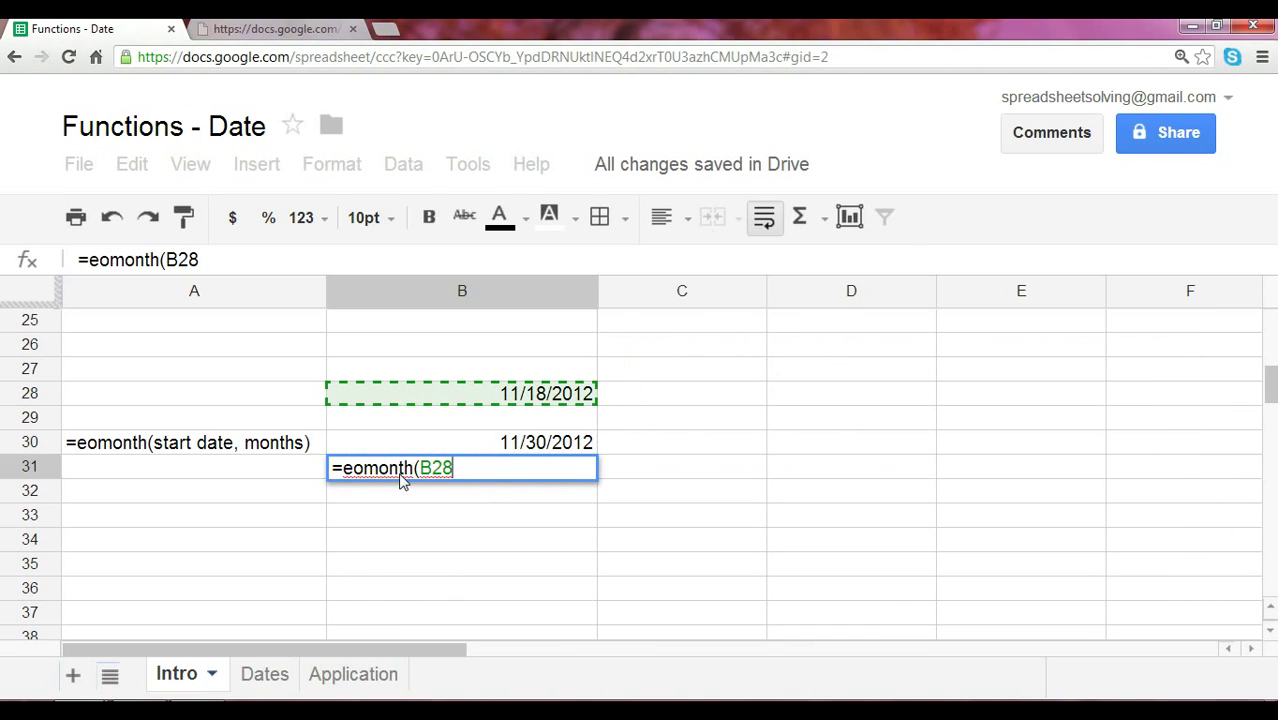
type(", 5)")
key("Return")
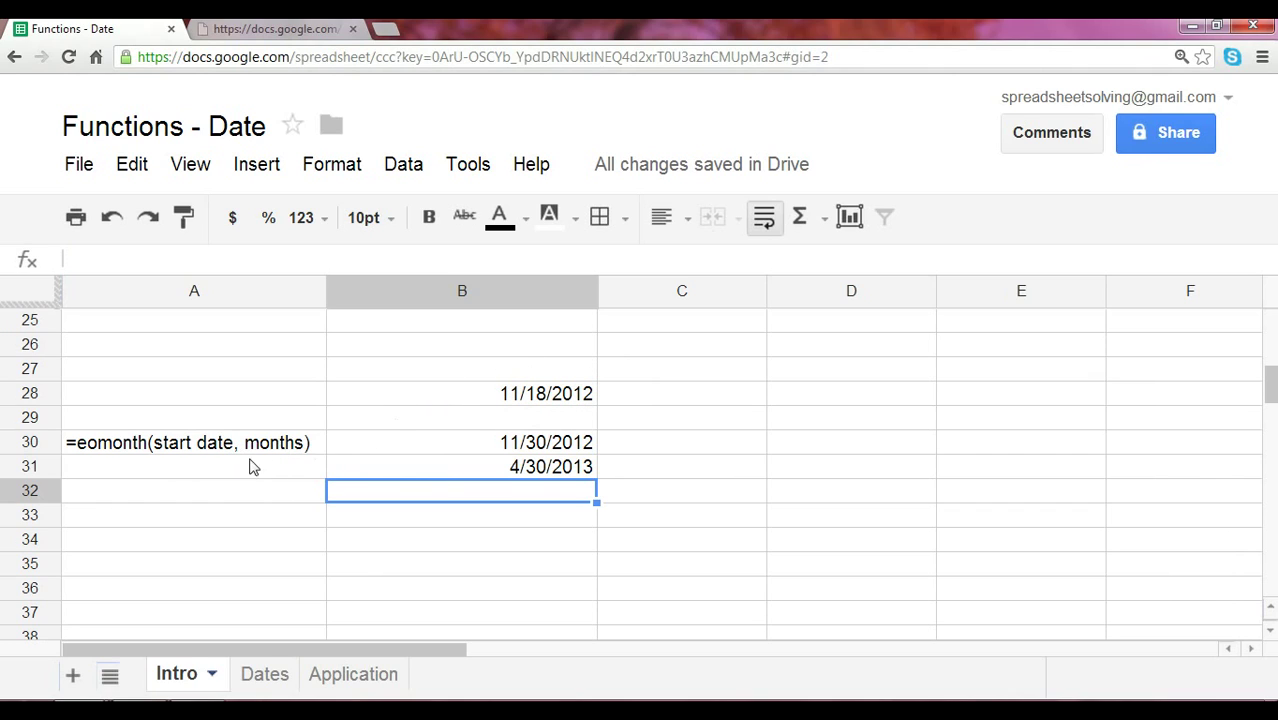
Step: Review the date formulas back up to the start of the Intro sheet and open the Common Date Functions reference page
scroll(372, 465, "up", 7)
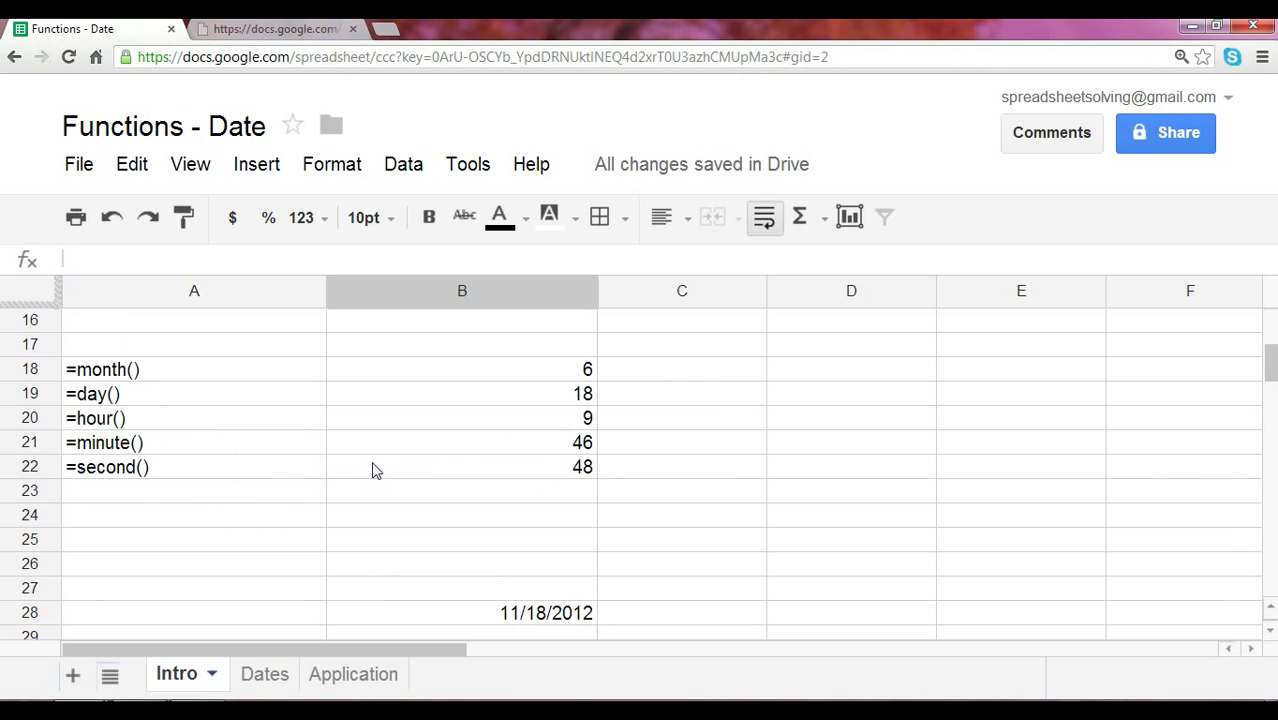
scroll(377, 470, "up", 1)
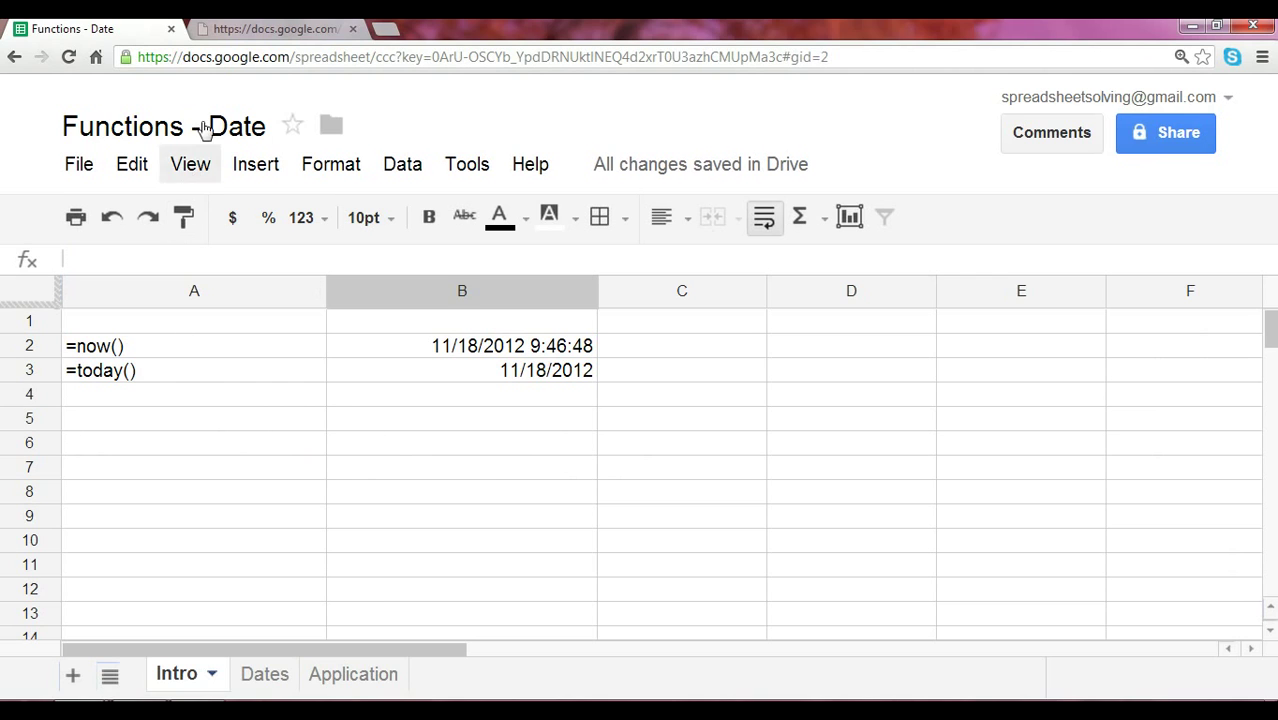
left_click(275, 30)
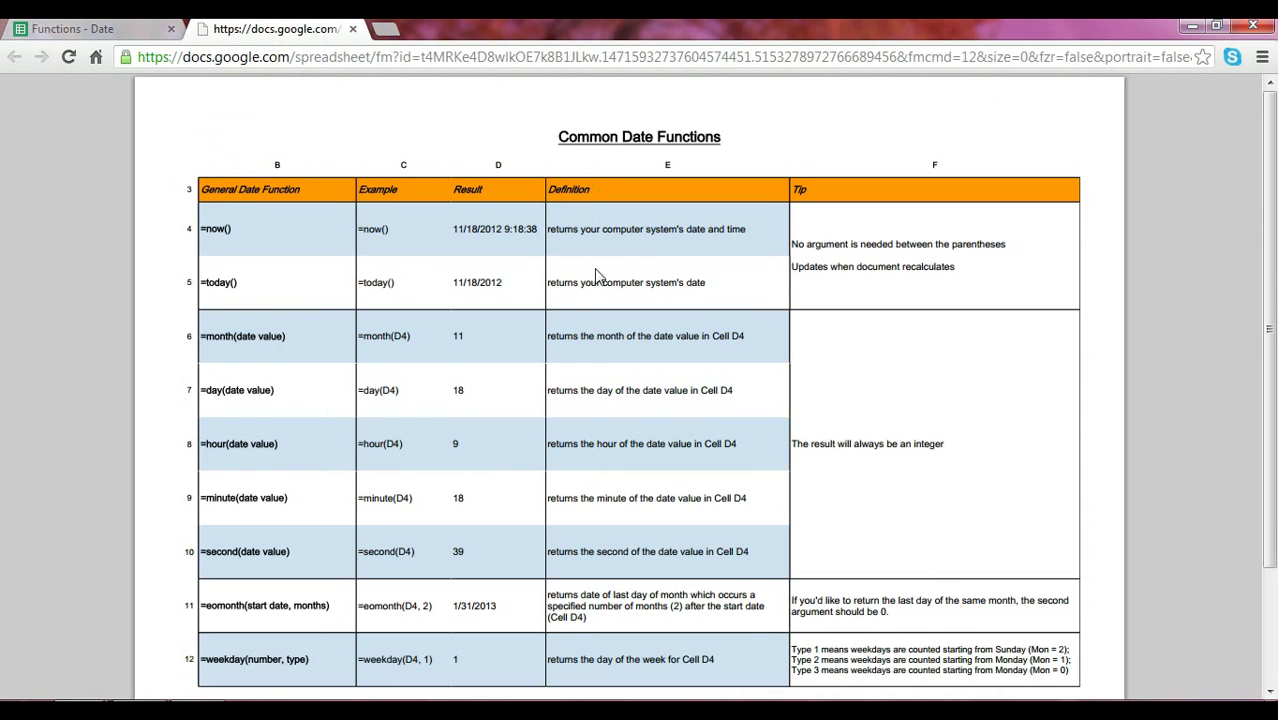